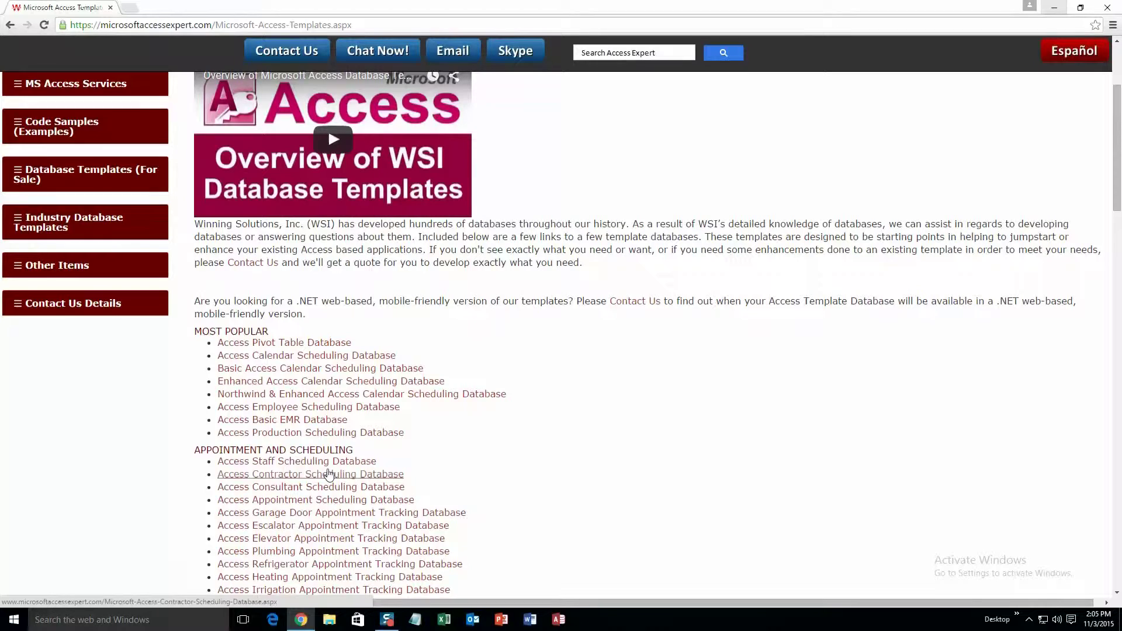
Browse the Access template listings by category, from Appointment and Scheduling down to Database Tools and Misc Templates.
scroll(329, 474, "down", 3)
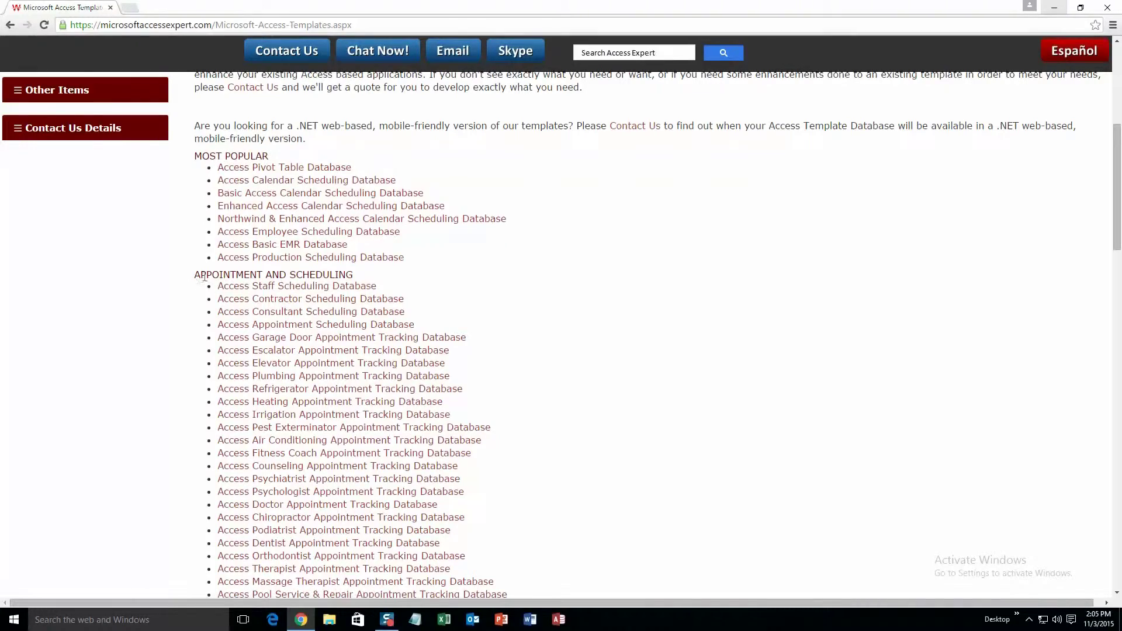
scroll(294, 317, "down", 15)
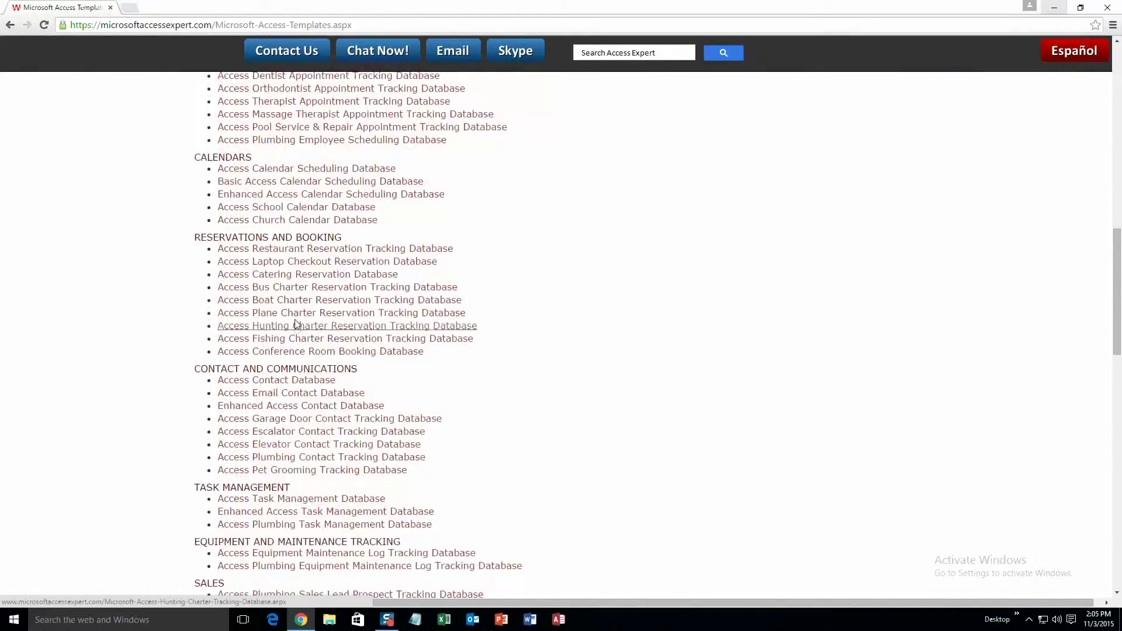
scroll(295, 325, "down", 10)
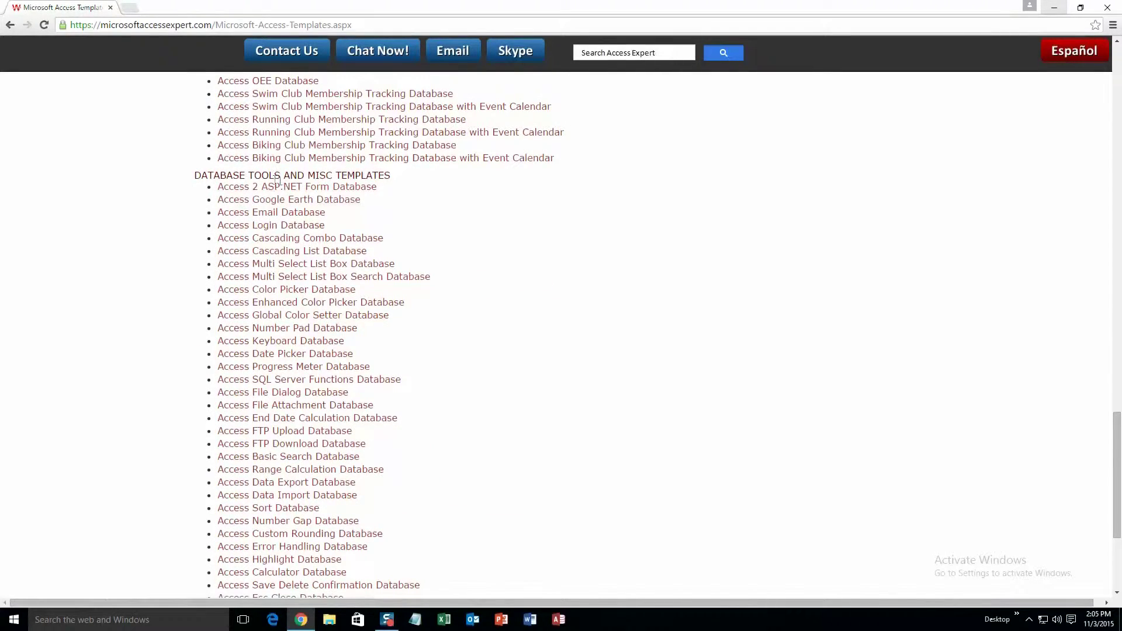
scroll(320, 280, "down", 2)
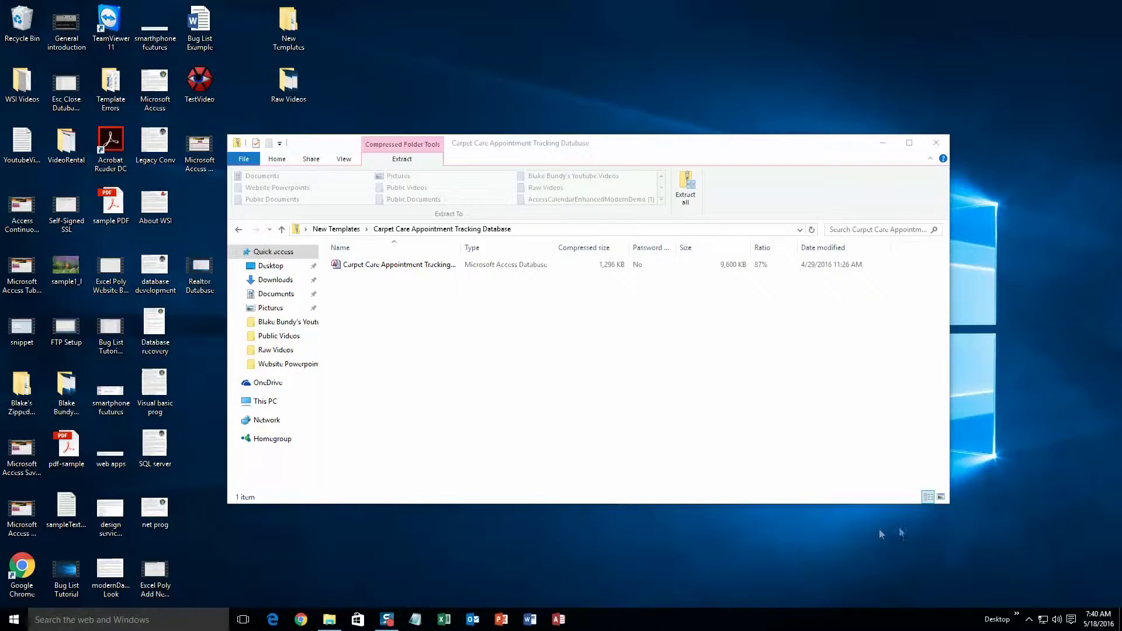
Extract the Carpet Care Appointment Tracking Database from its compressed folder, open it in Access despite the security notice, and maximize the window.
left_click(688, 202)
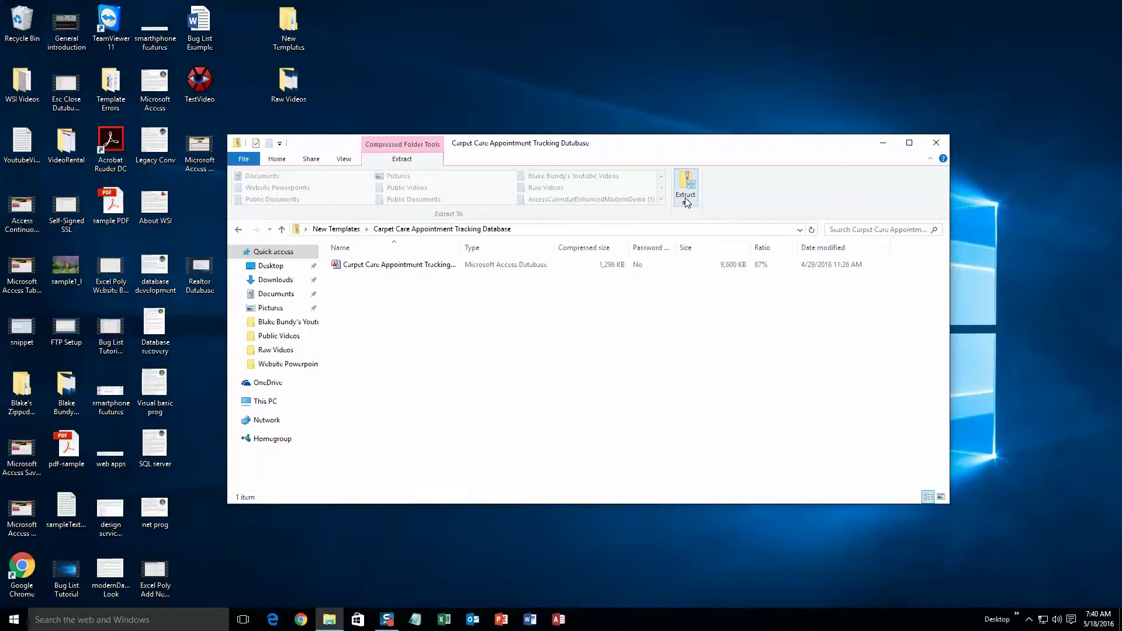
left_click(663, 421)
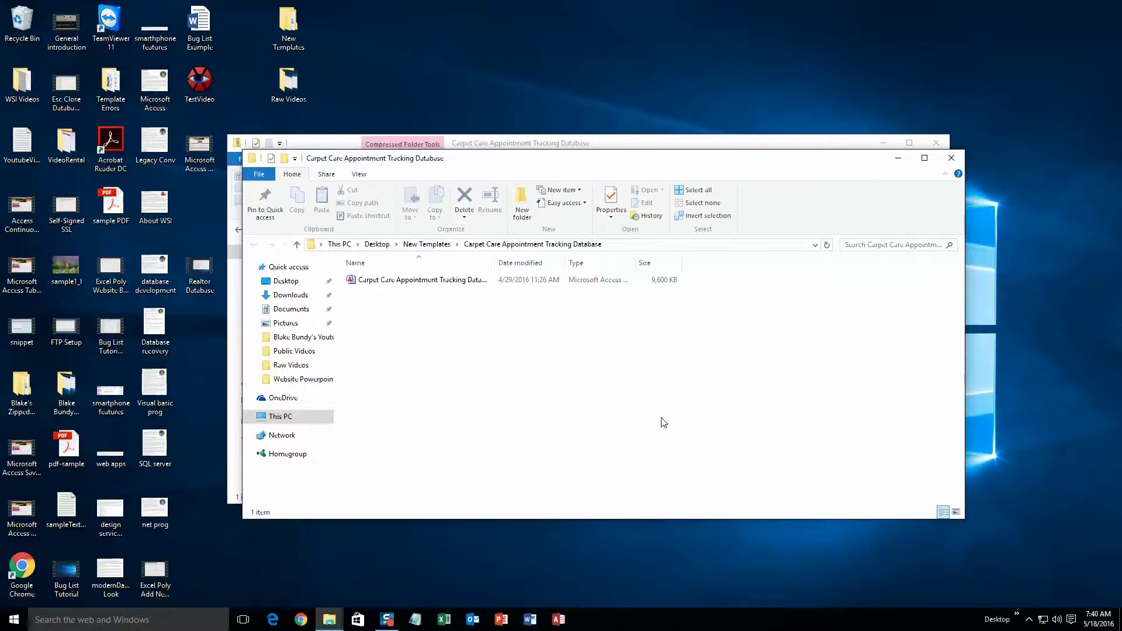
double_click(450, 280)
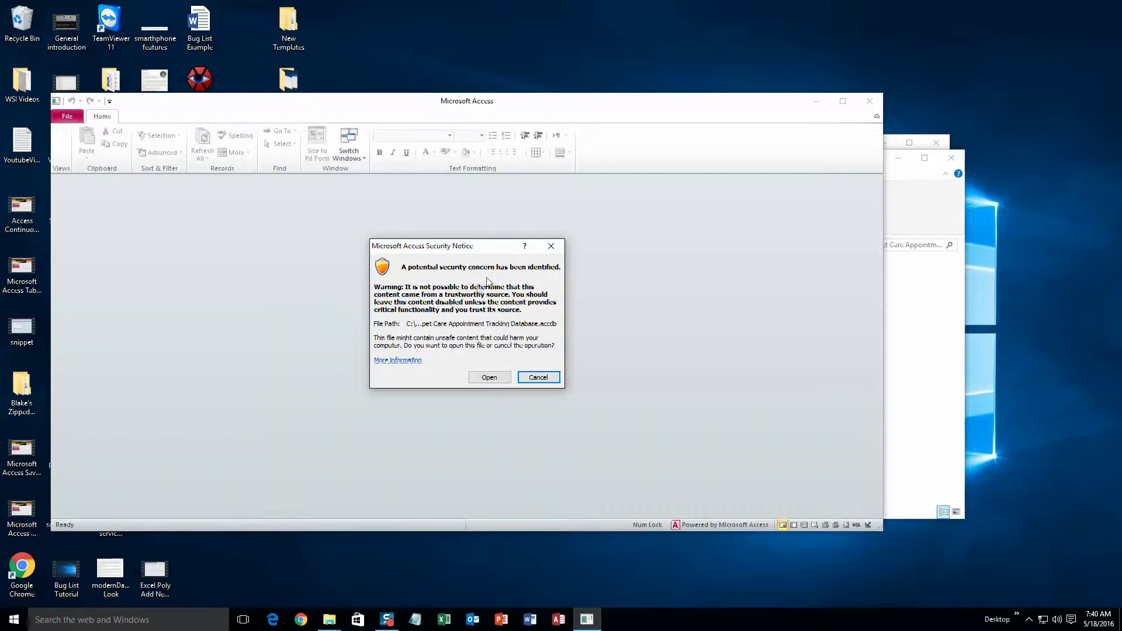
left_click(494, 377)
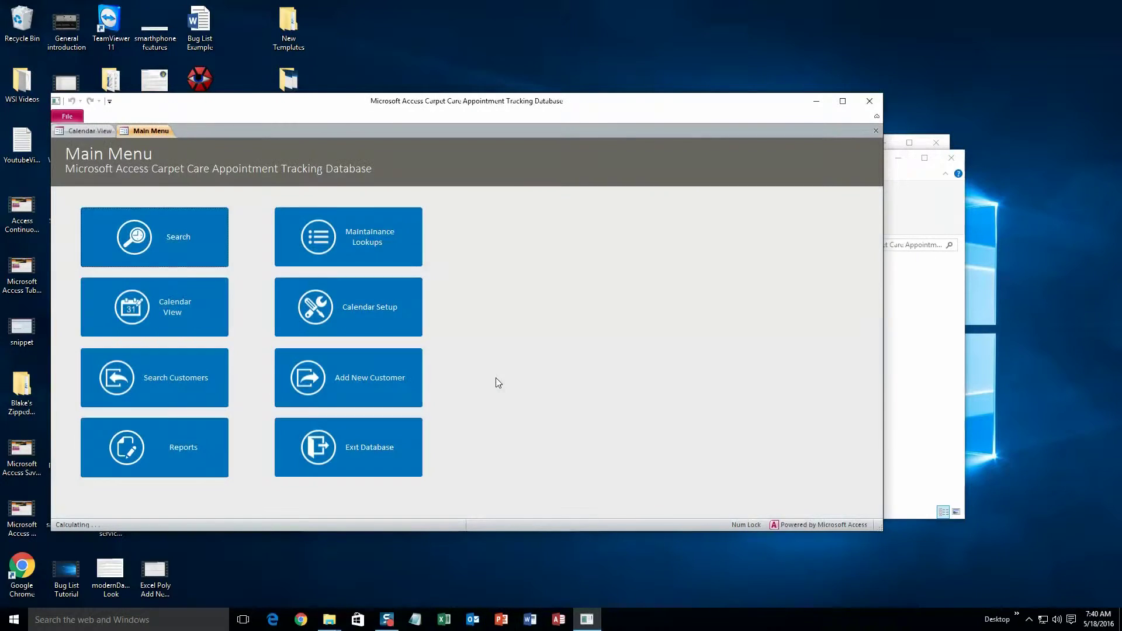
left_click_drag(511, 107, 524, 5)
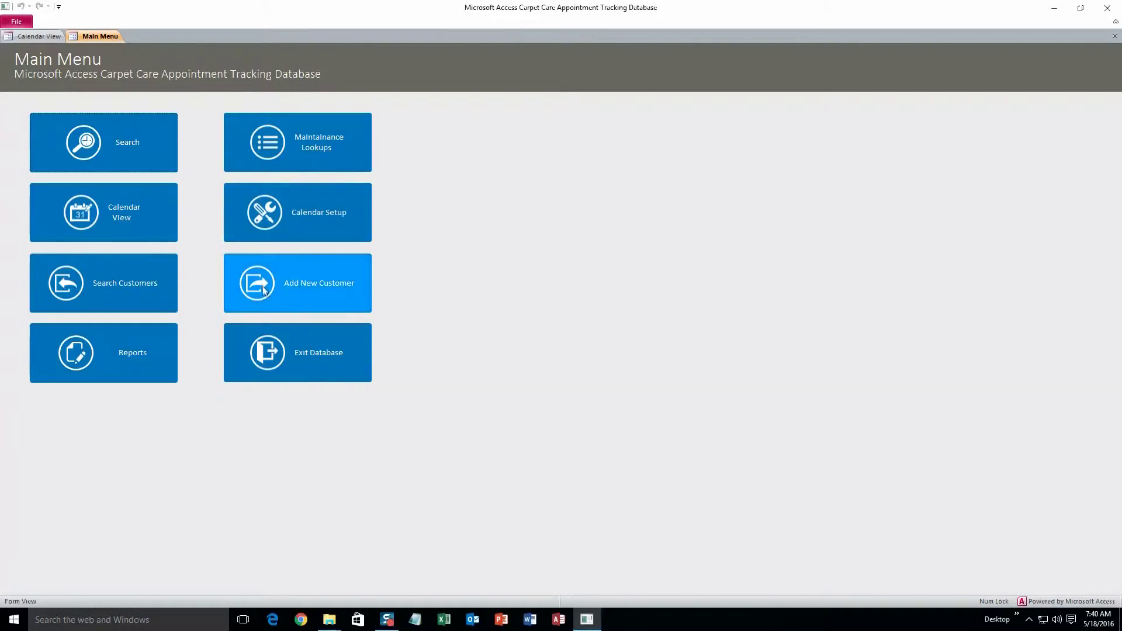
Start a new customer record with the customer's first and last name and the job title IT Consultant.
left_click(285, 292)
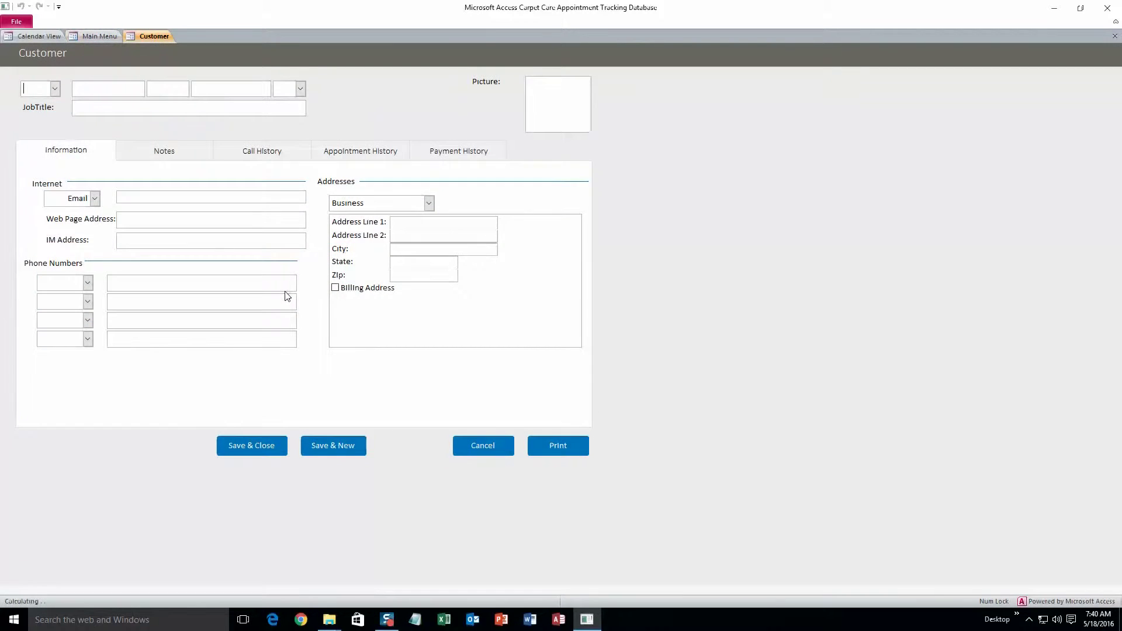
left_click(129, 89)
type("John")
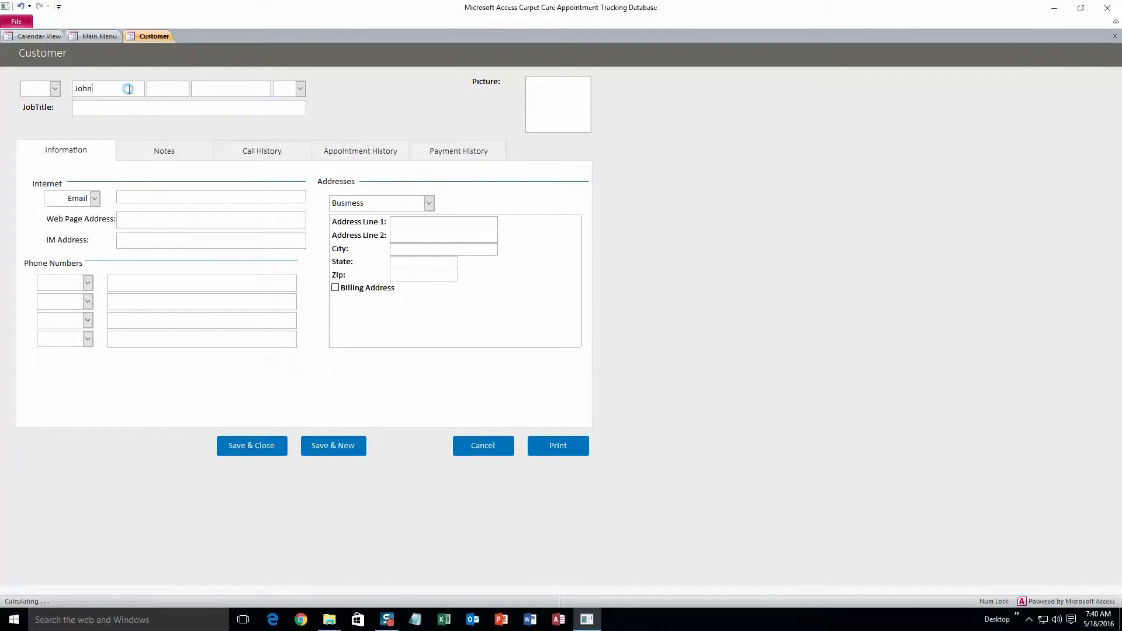
left_click(204, 87)
type("Smith")
left_click(196, 107)
type("It")
key("BackSpace")
type("T Consultant")
Fill in the customer's e-mail address and an Assistant phone number.
left_click(156, 194)
type("test@test.com")
left_click(88, 284)
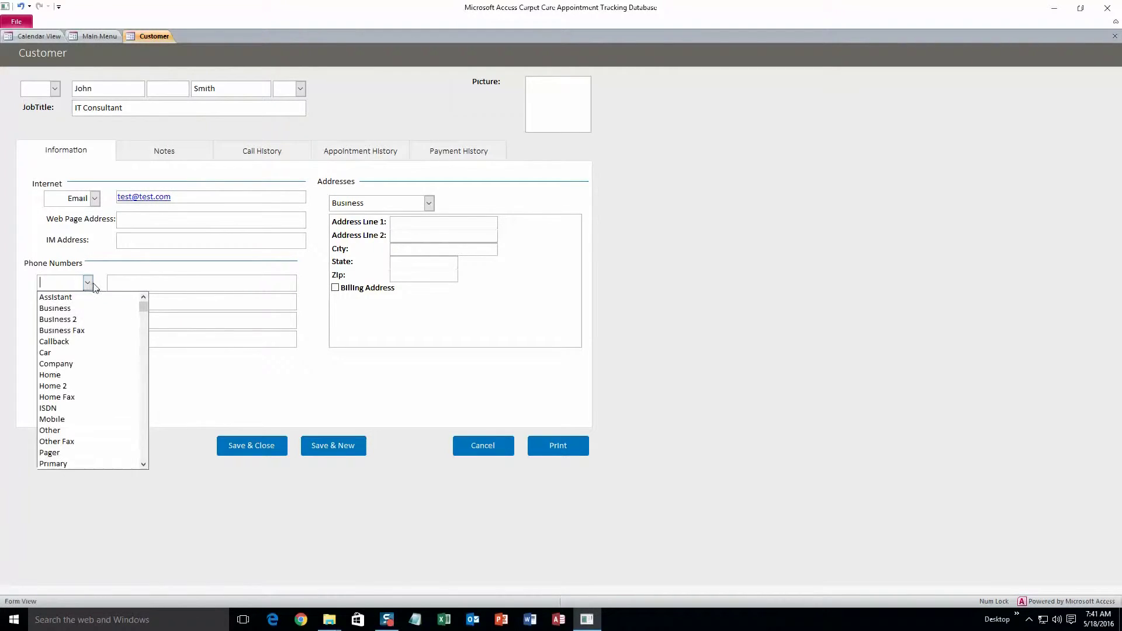
left_click(117, 297)
type("5555555555")
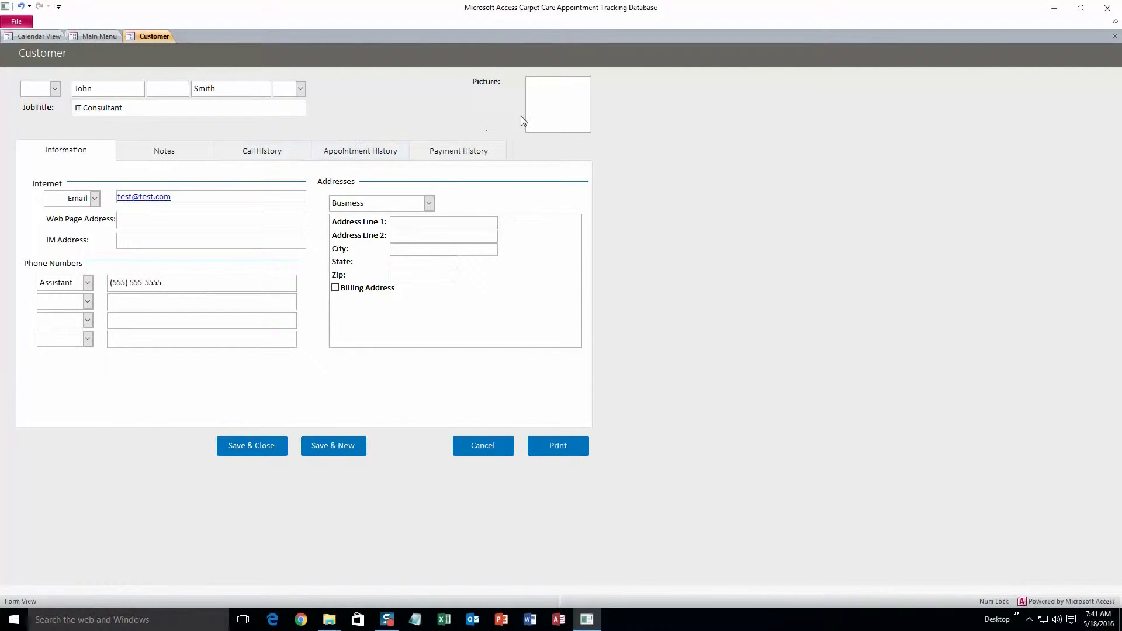
Review the customer's picture field, notes, and call, appointment and payment histories, and save and close the record.
left_click(563, 98)
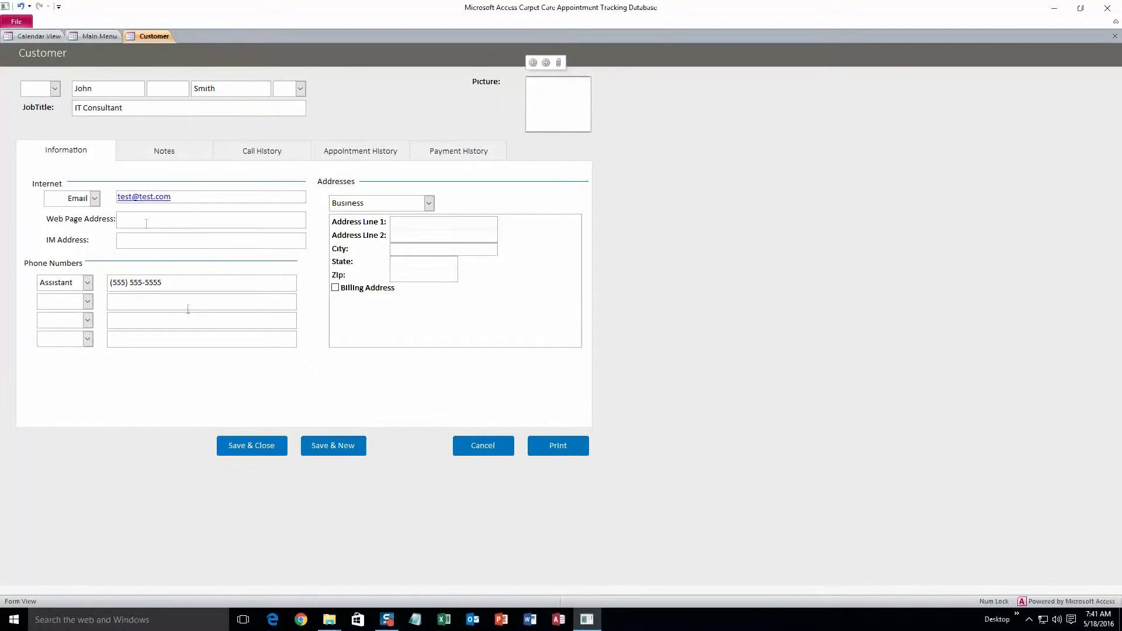
left_click(166, 160)
left_click(257, 158)
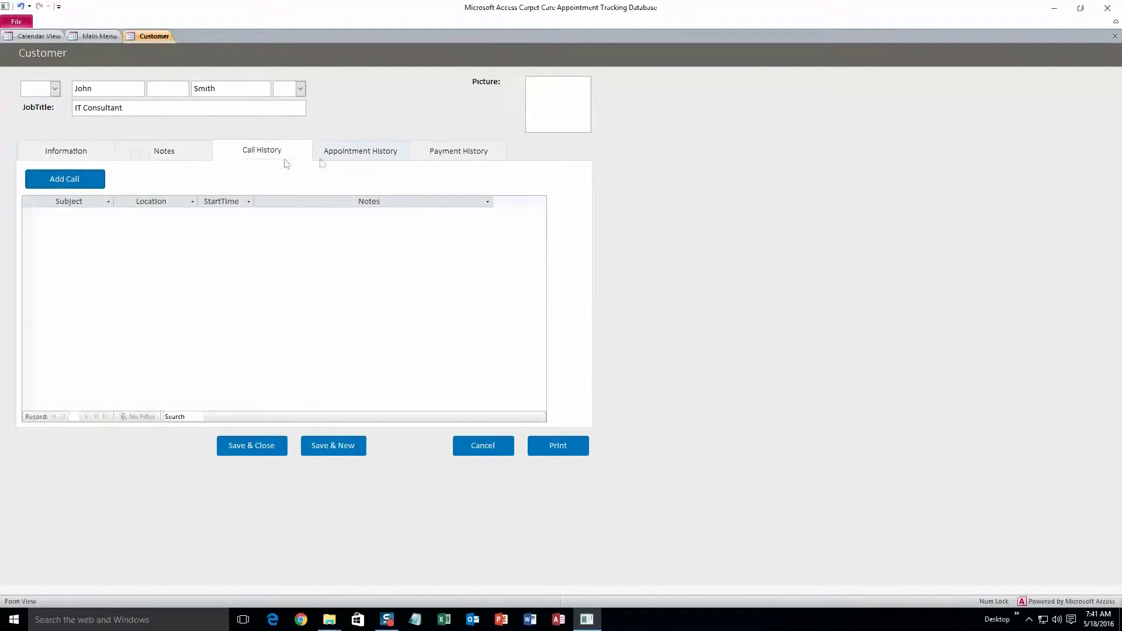
left_click(343, 160)
left_click(446, 154)
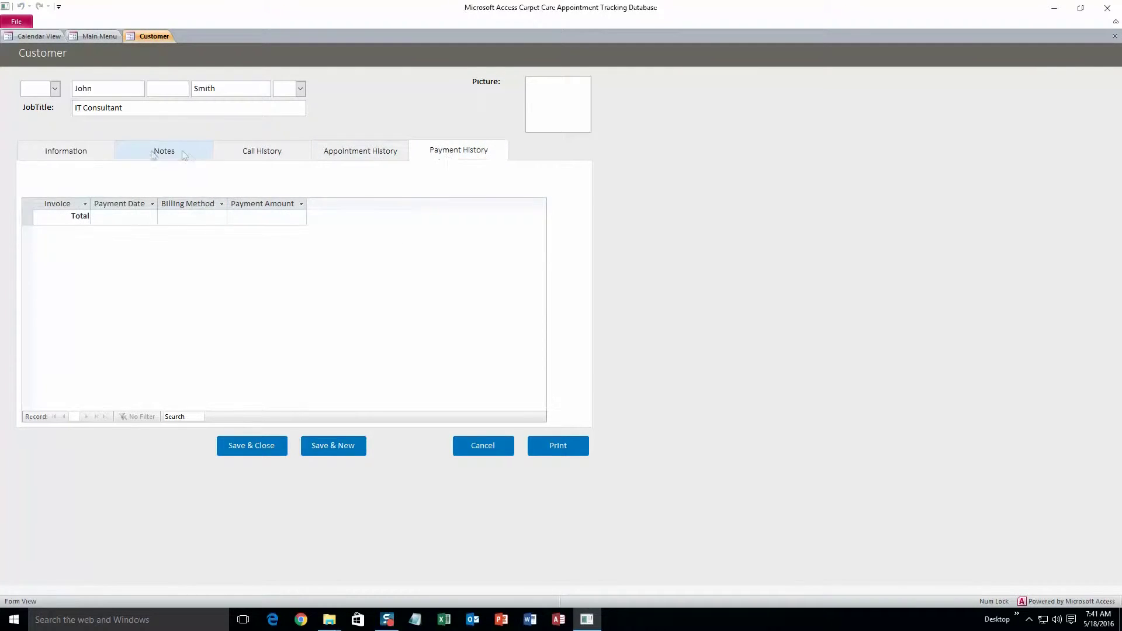
left_click(80, 154)
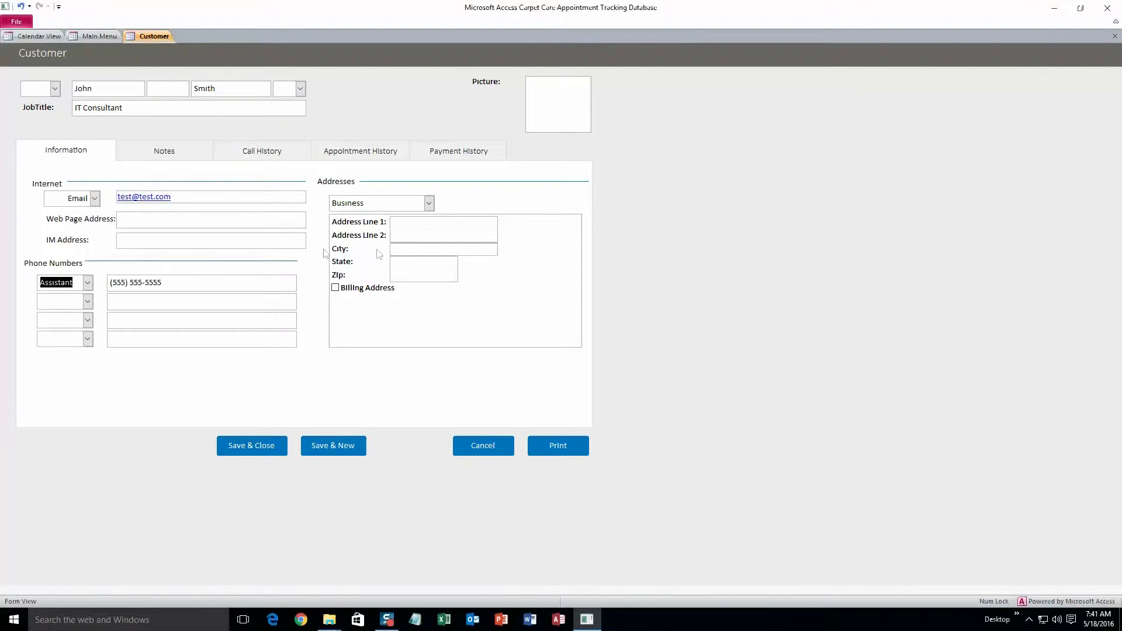
left_click(276, 445)
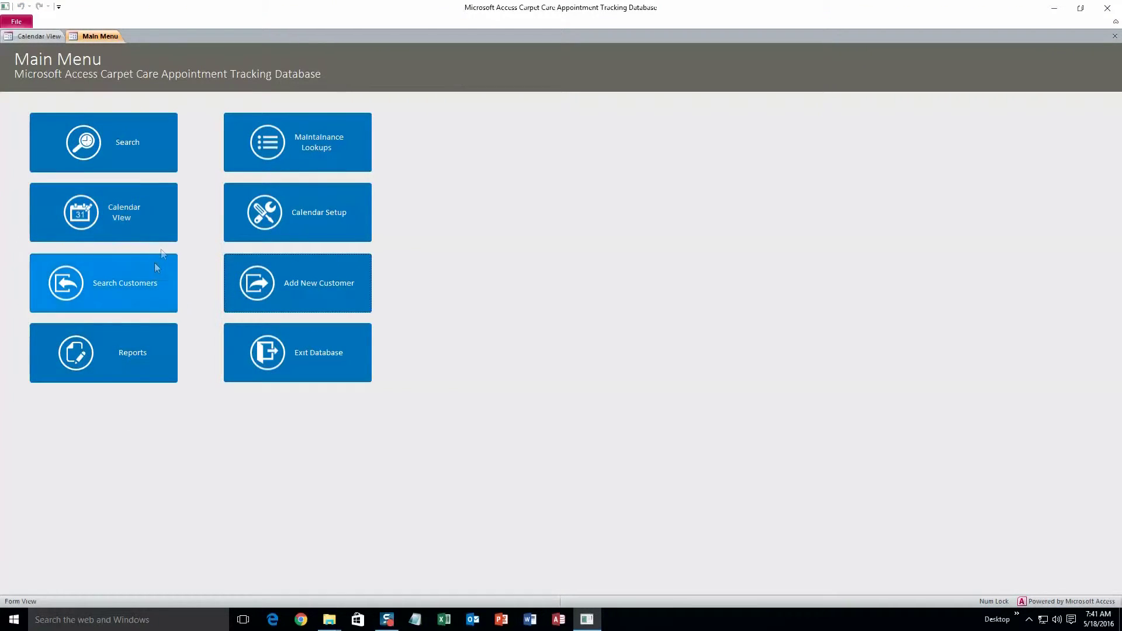
Search for the customer by last name, export the search results to Excel, and close the exported workbook.
left_click(139, 294)
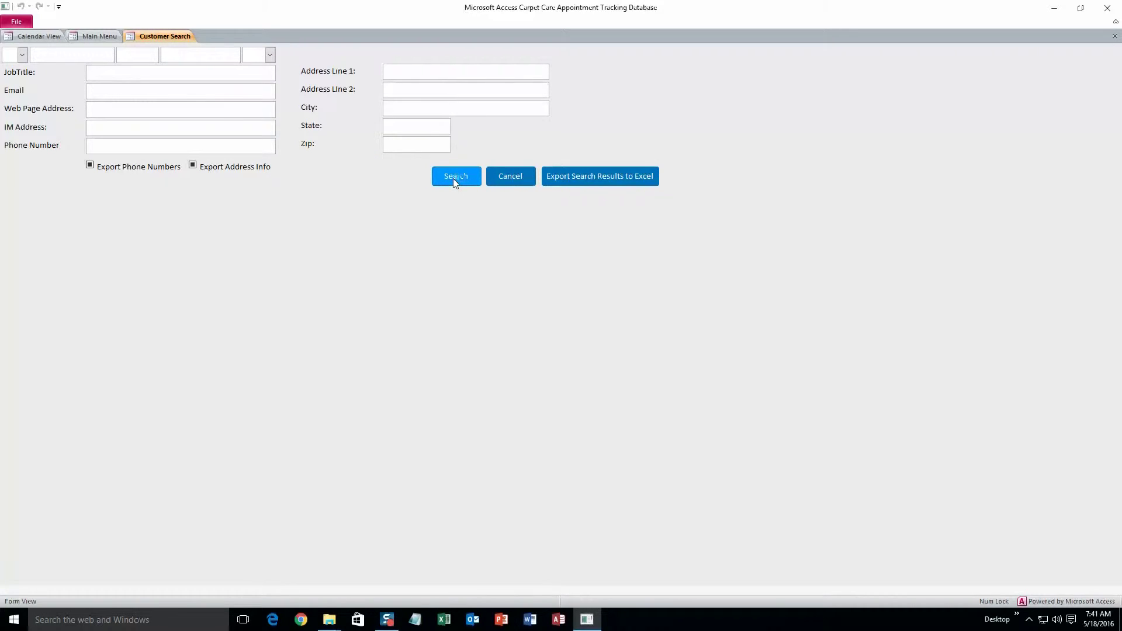
left_click(176, 57)
type("Smith")
left_click(445, 174)
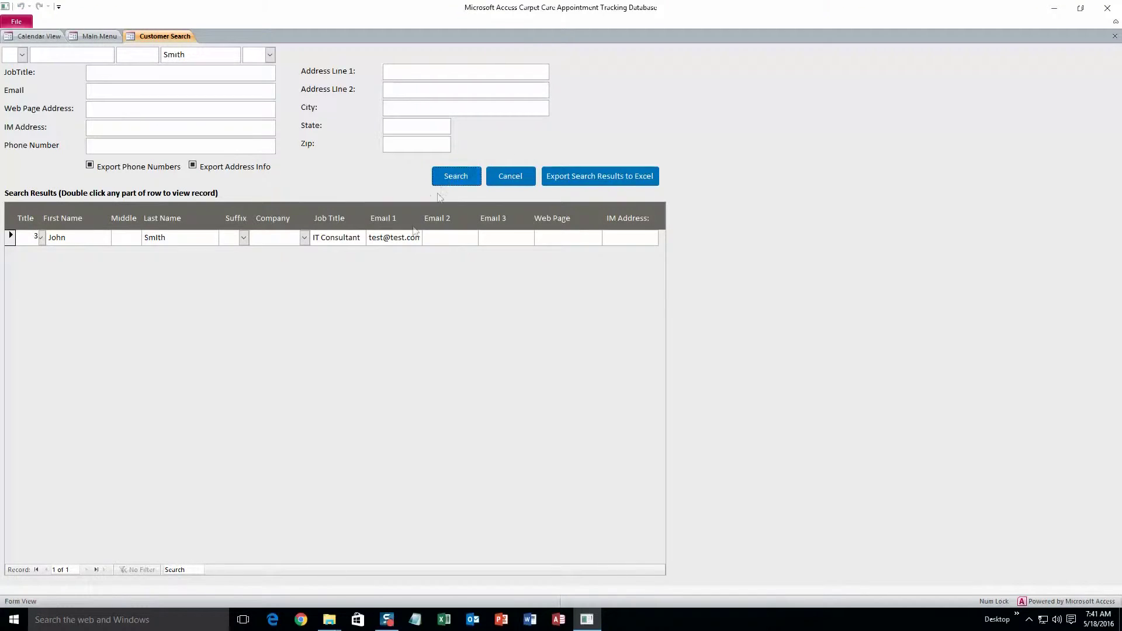
left_click(576, 180)
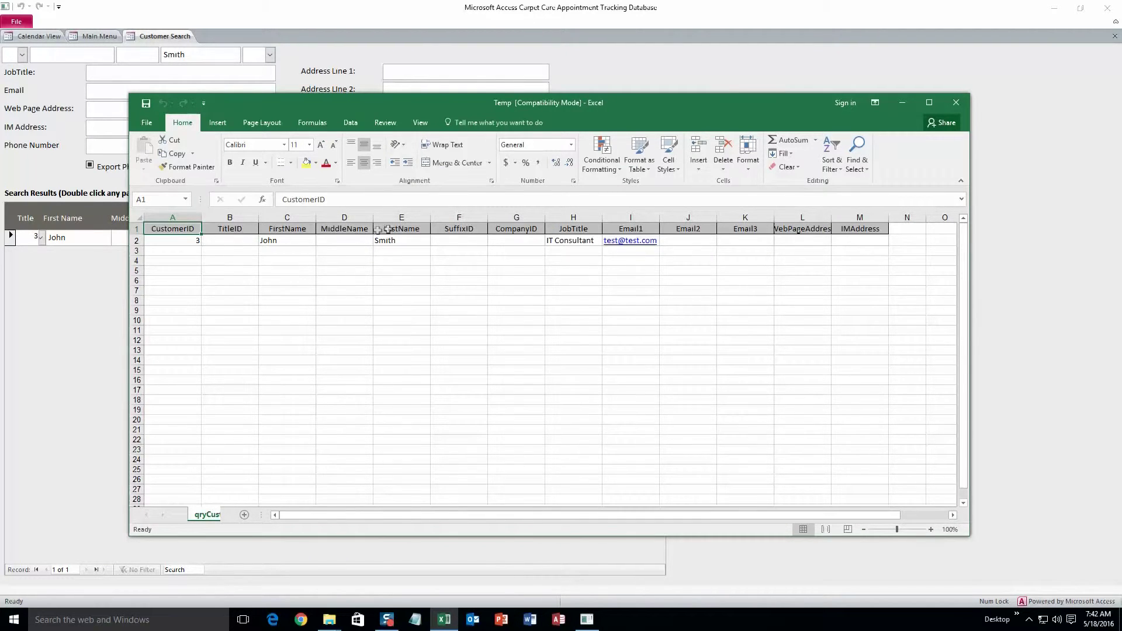
left_click(957, 103)
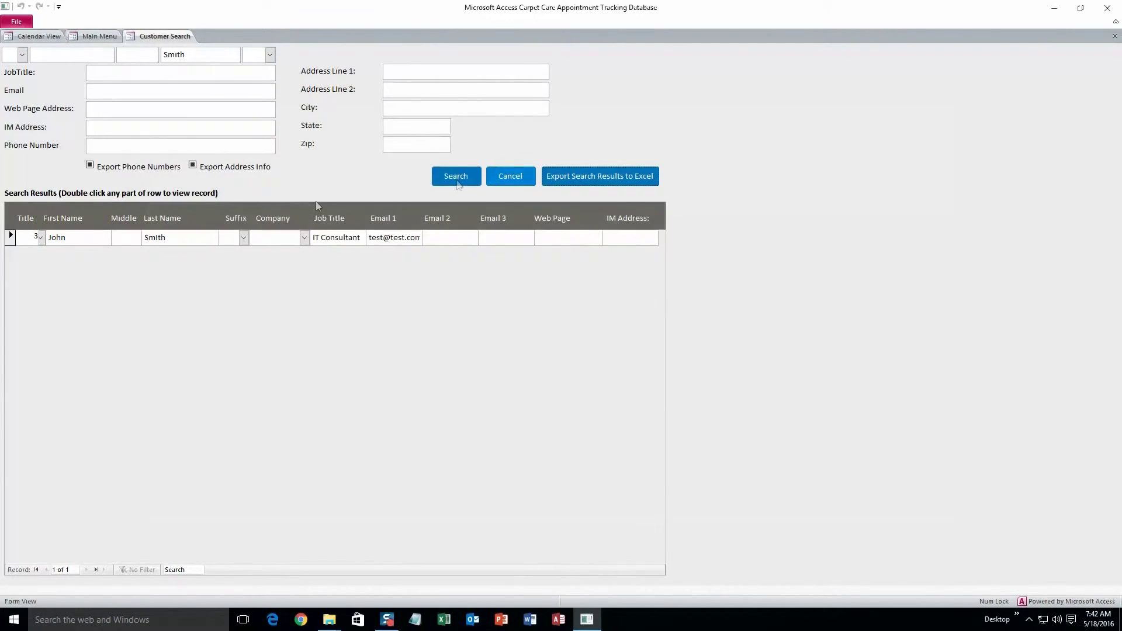
Open the found customer's full record from the search results, and save and close it.
double_click(204, 242)
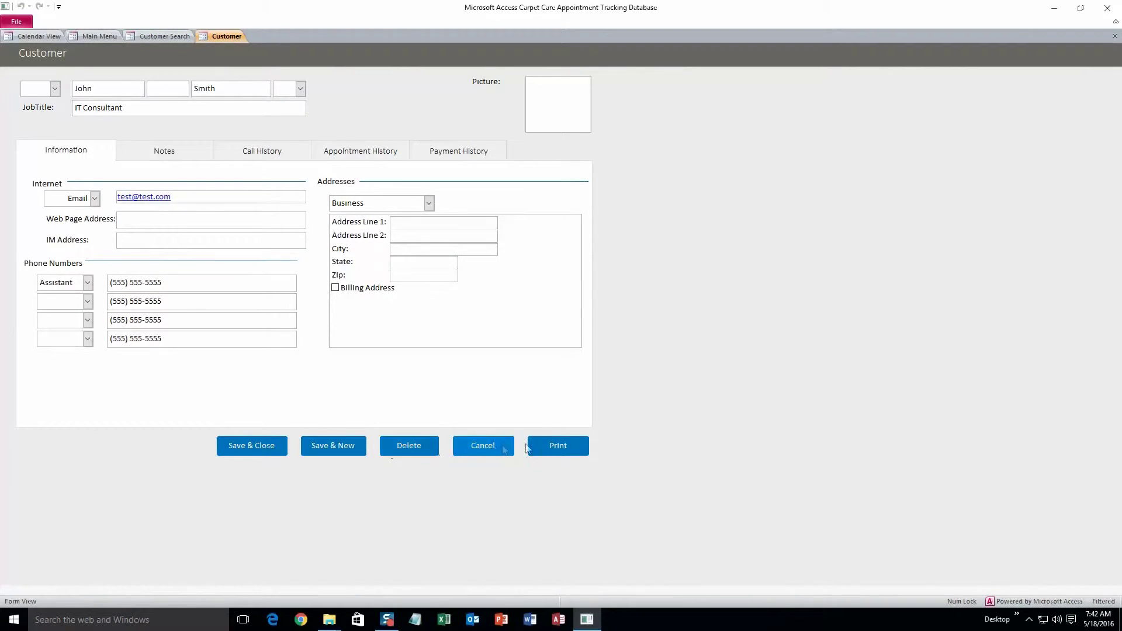
left_click(282, 447)
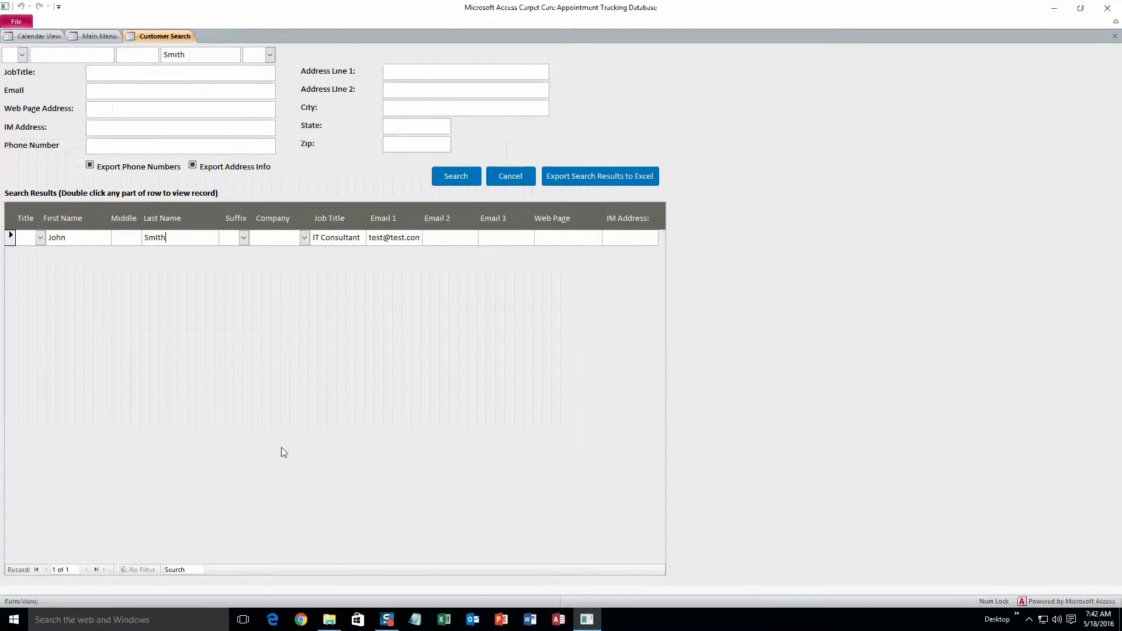
Create an 8:00 AM appointment on May 18, 2016 in the calendar and assign the new customer to it.
left_click(95, 36)
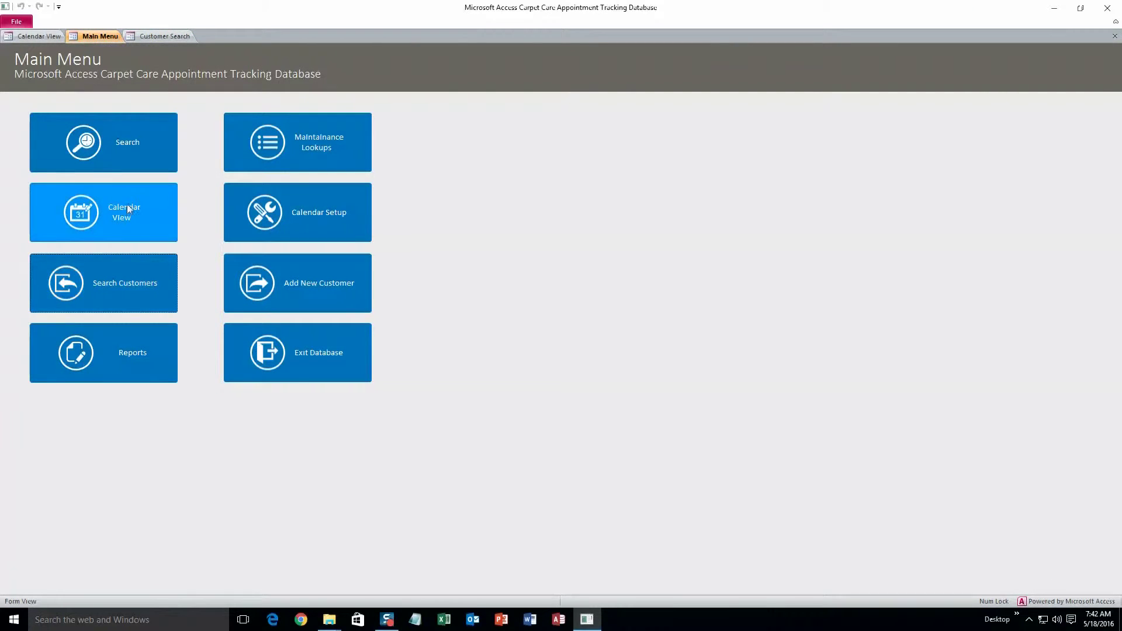
left_click(138, 234)
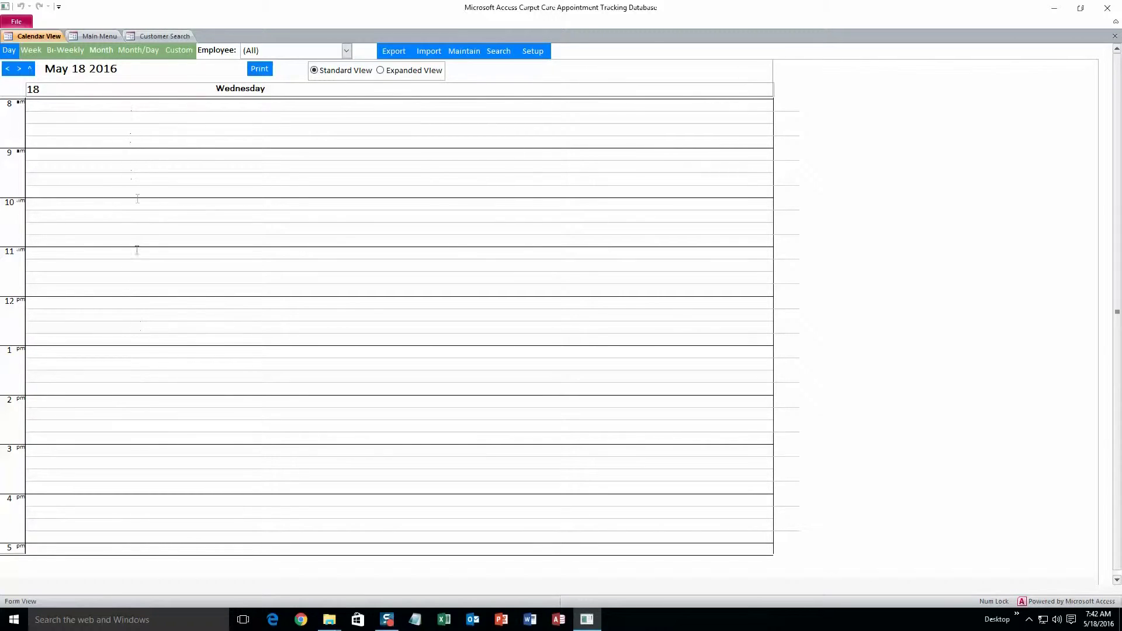
double_click(114, 104)
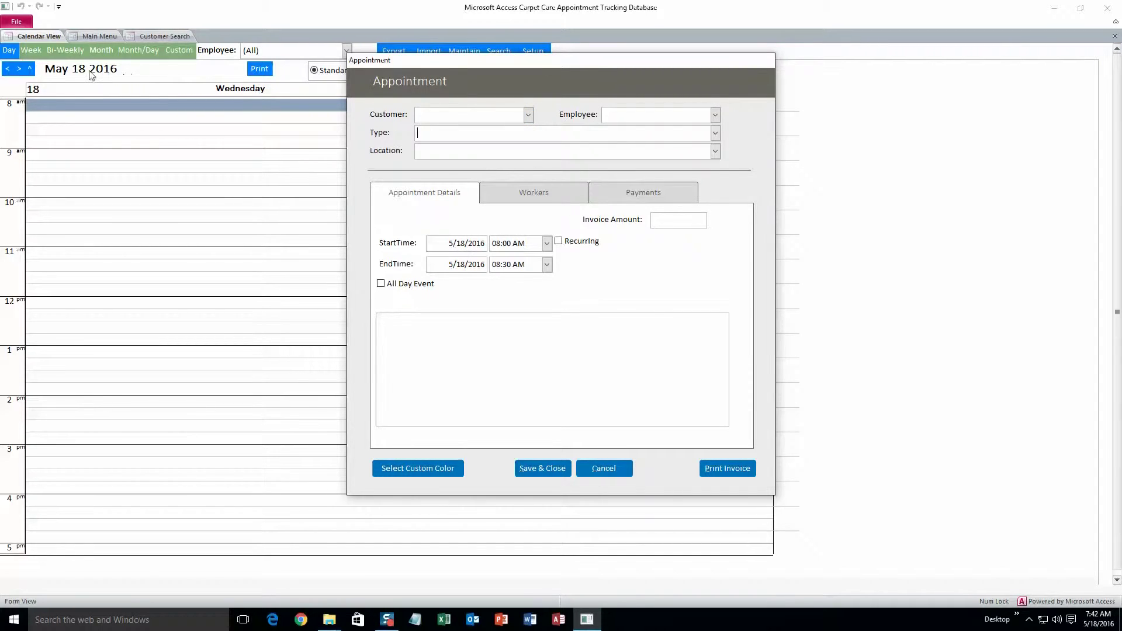
left_click(528, 116)
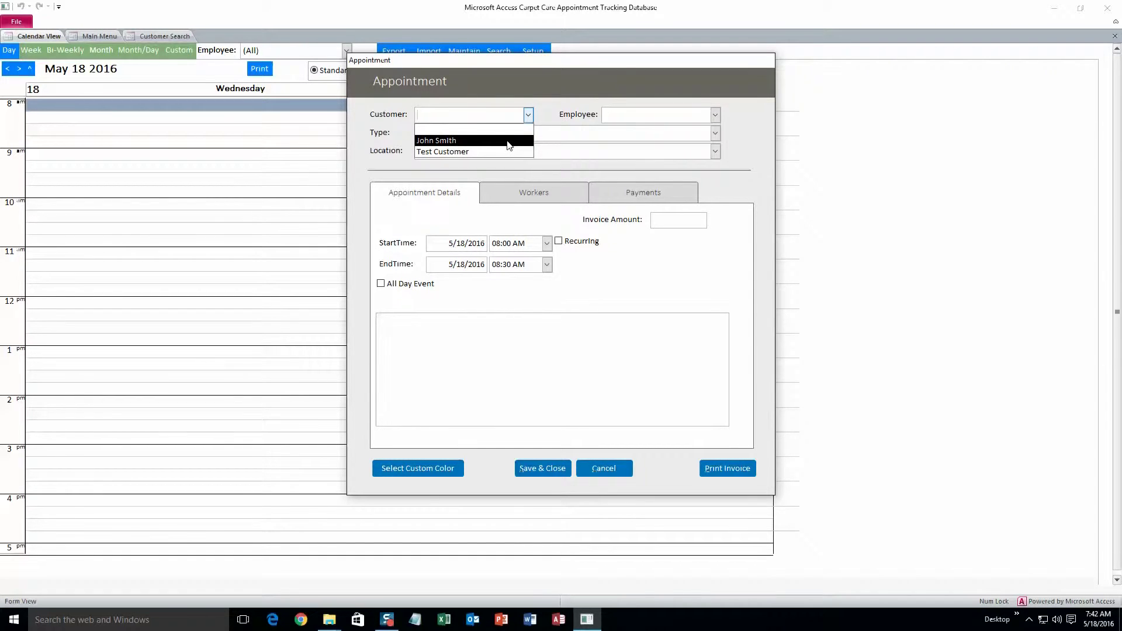
left_click(508, 141)
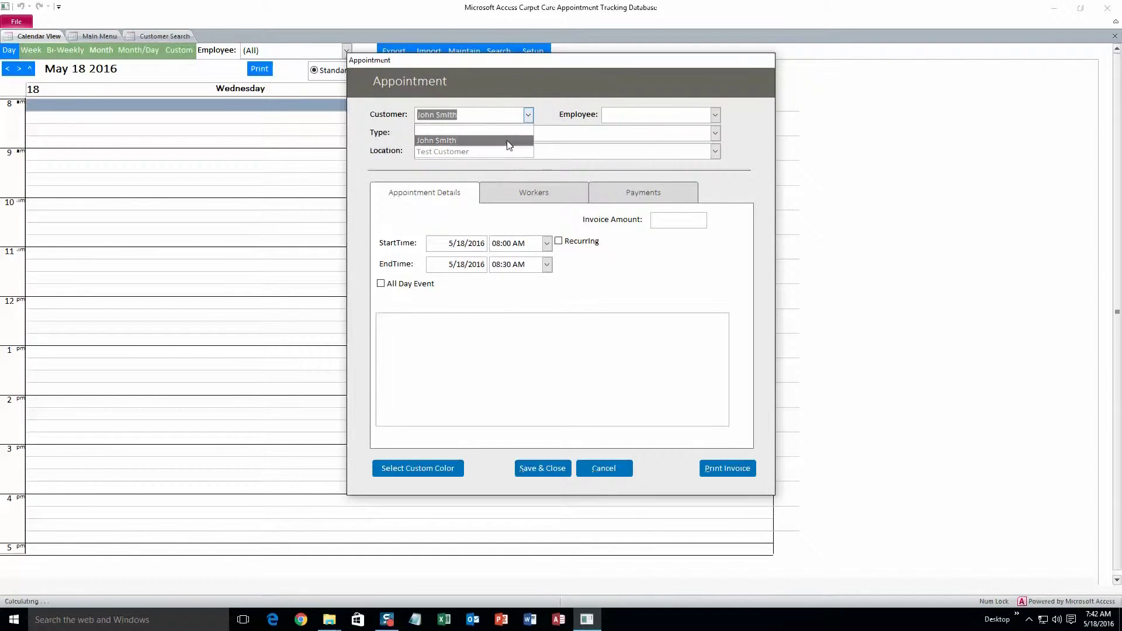
Assign Employee 1 to the appointment and set its type to Living Room after trying Bedroom.
left_click(716, 115)
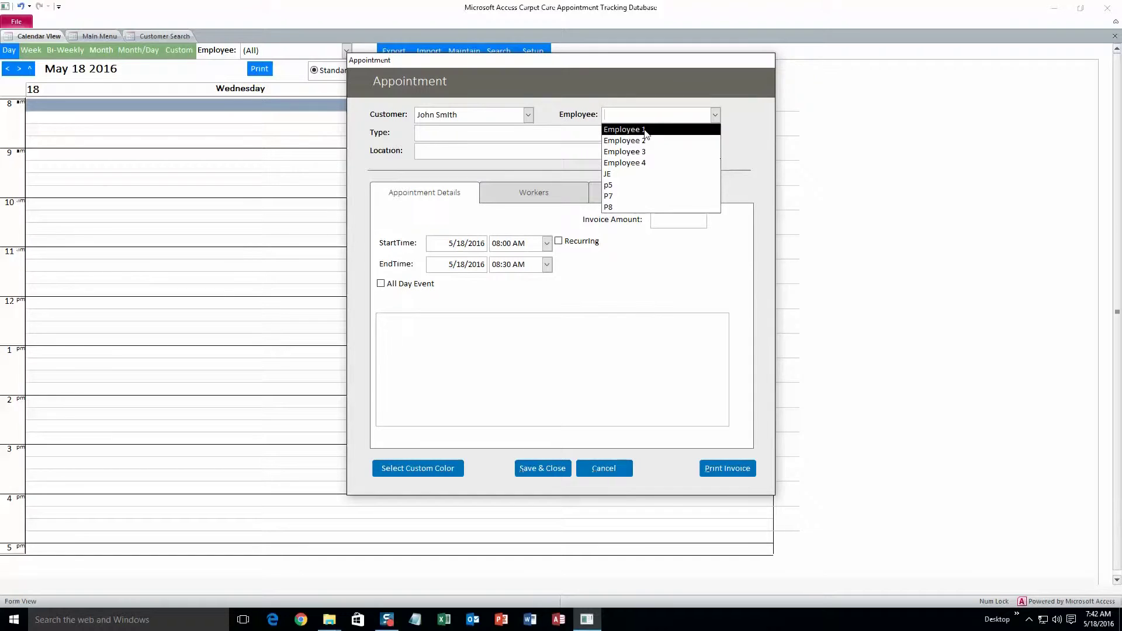
left_click(646, 130)
left_click(715, 116)
left_click(714, 117)
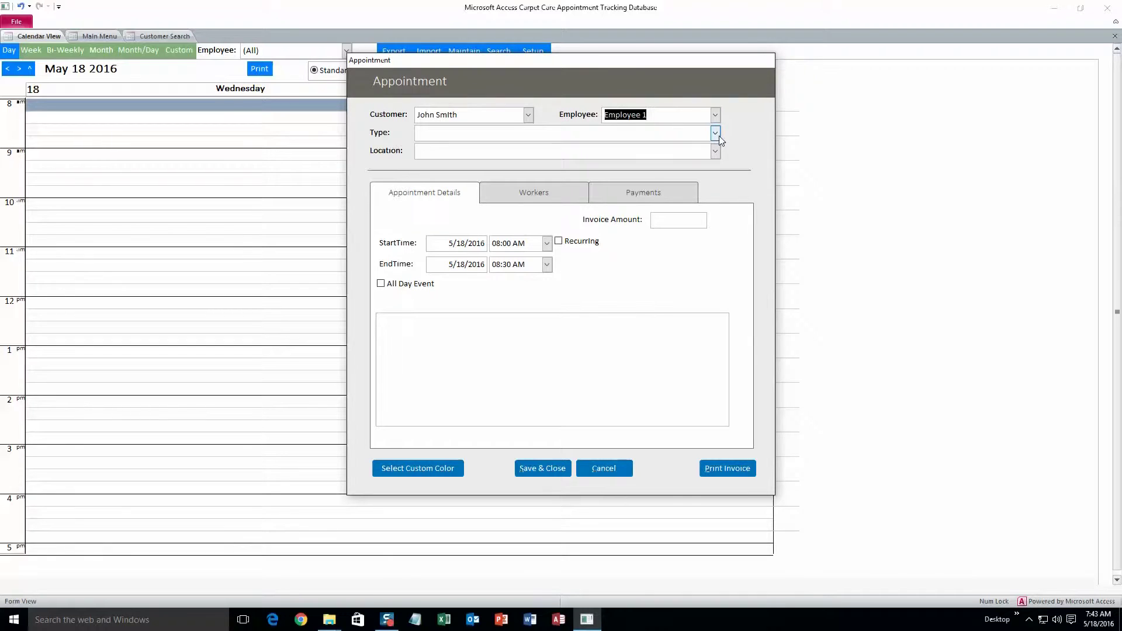
left_click(716, 135)
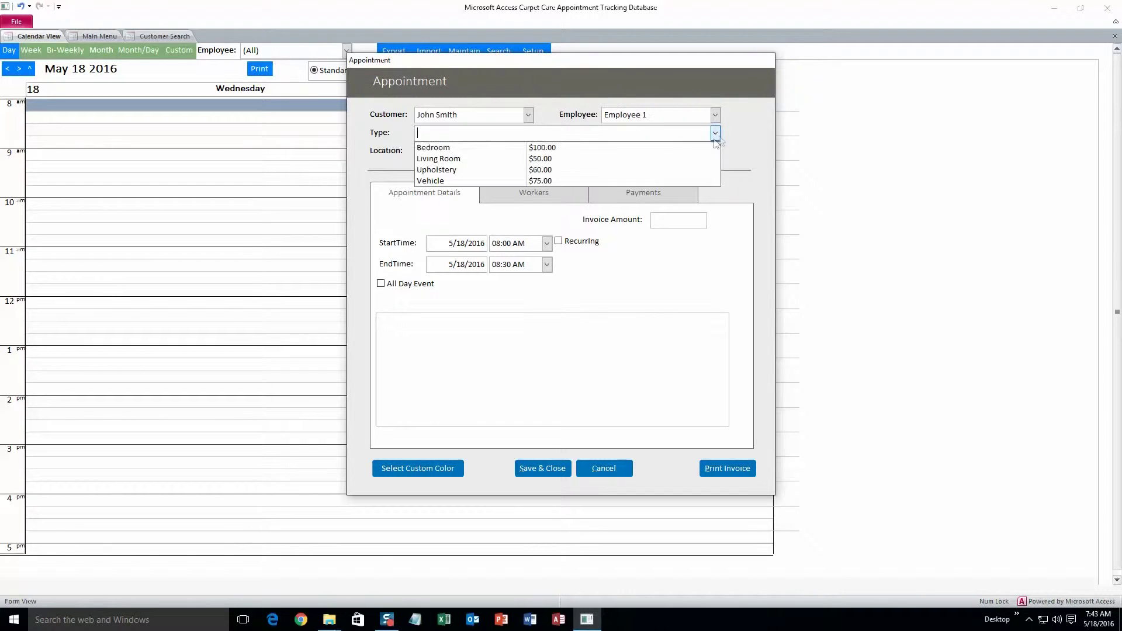
left_click(496, 148)
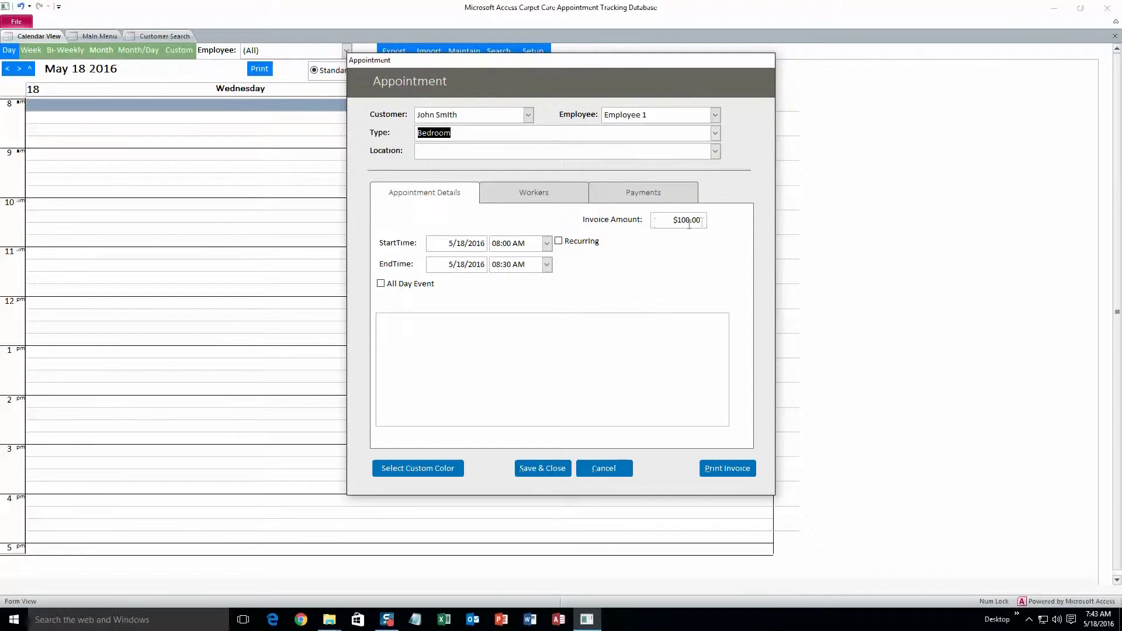
left_click(715, 134)
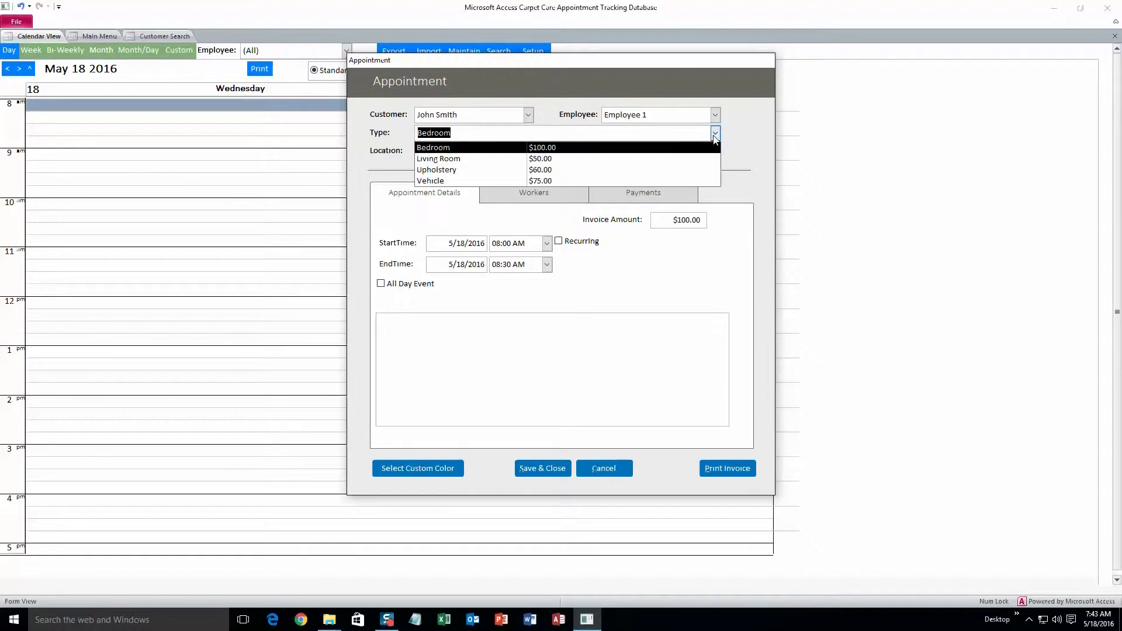
left_click(585, 159)
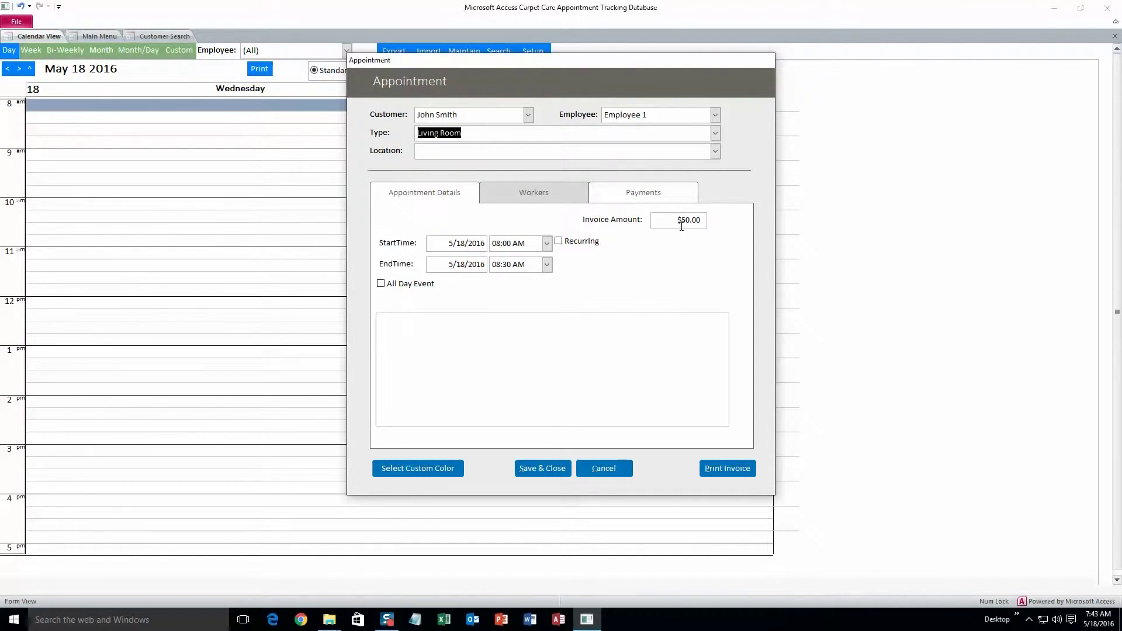
Set the appointment's location to Location 1 and enter "Note" as its note text.
left_click(715, 151)
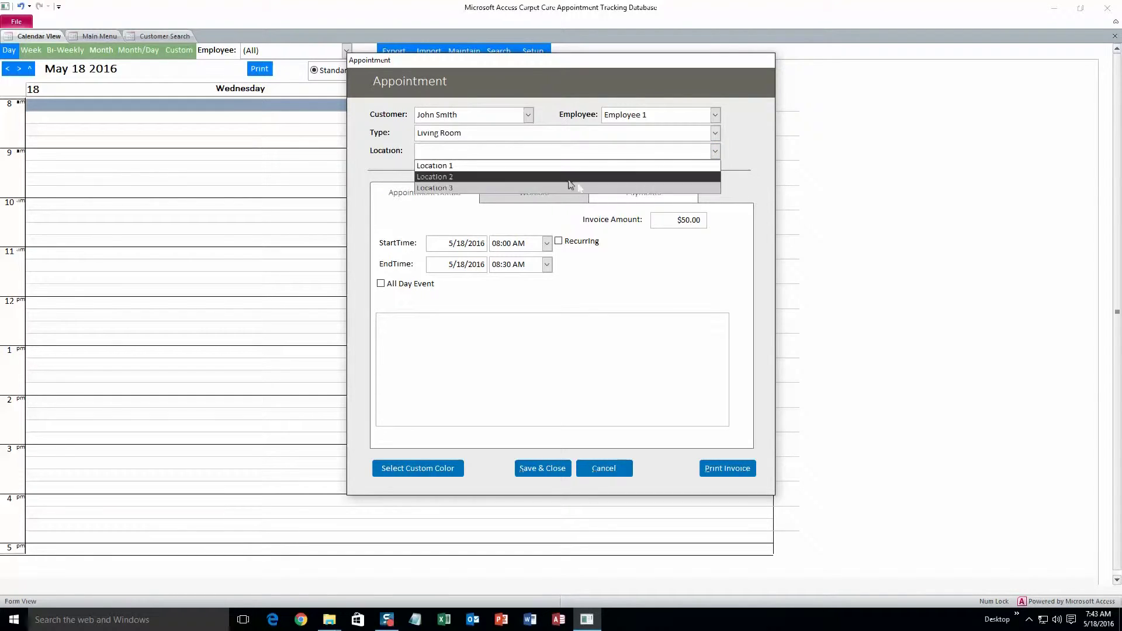
left_click(538, 170)
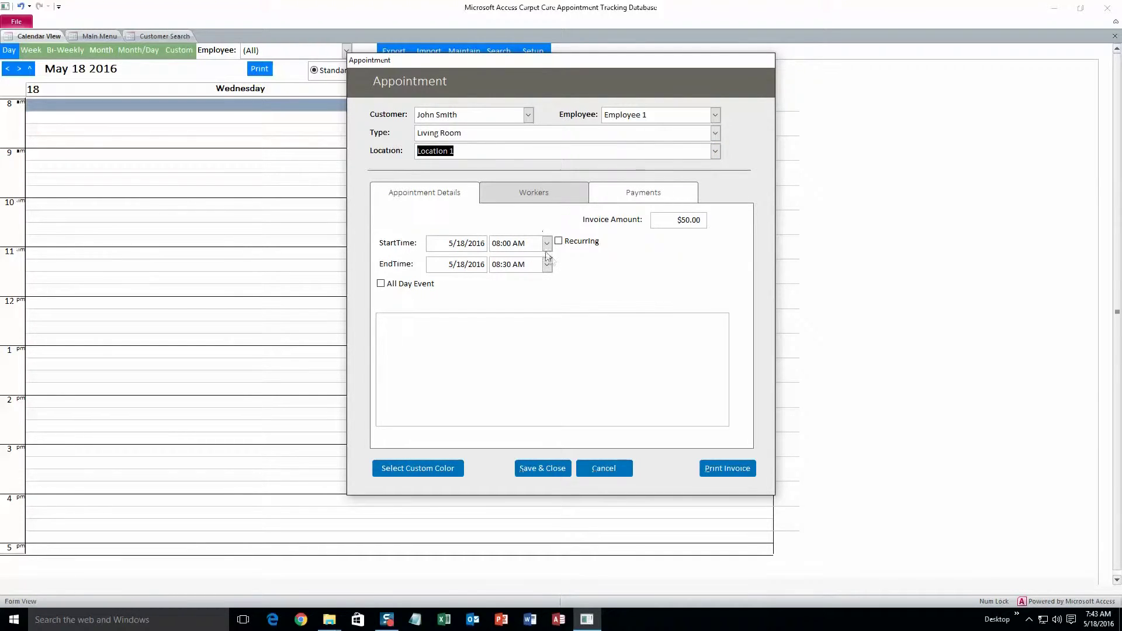
left_click(497, 328)
type("Note")
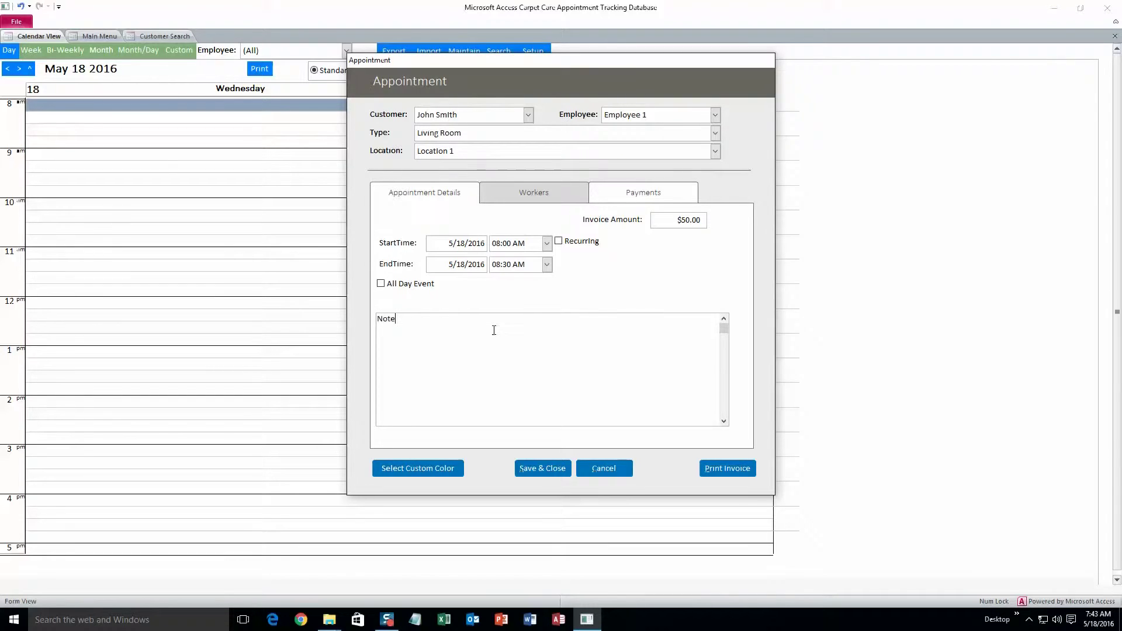
View the appointment's Workers and Payments sections, and return to the appointment details.
left_click(537, 195)
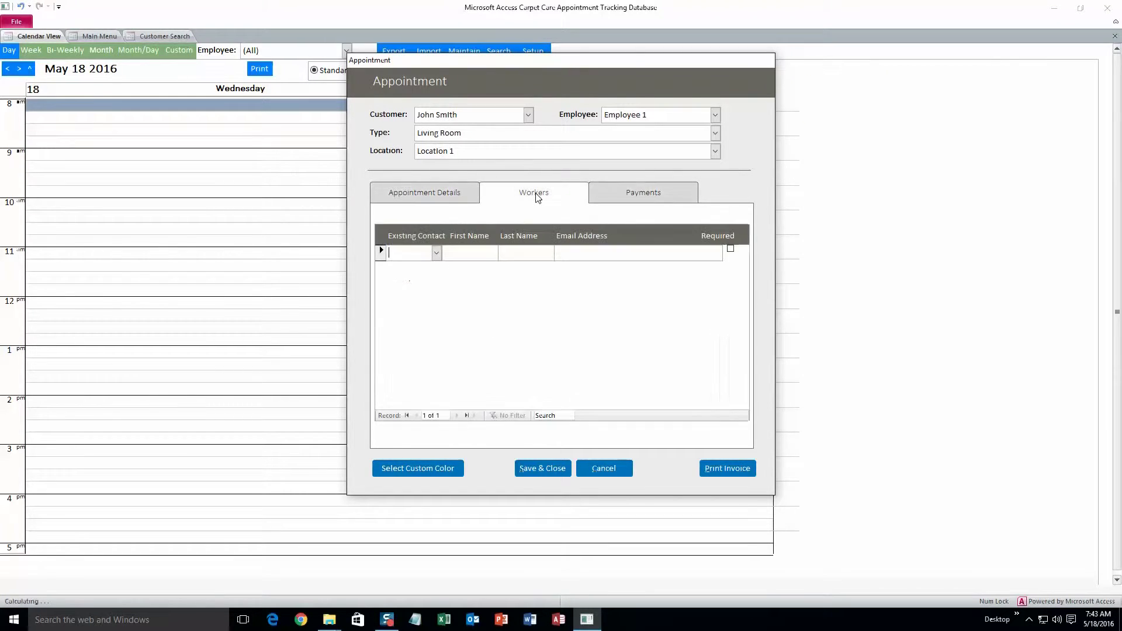
left_click(615, 200)
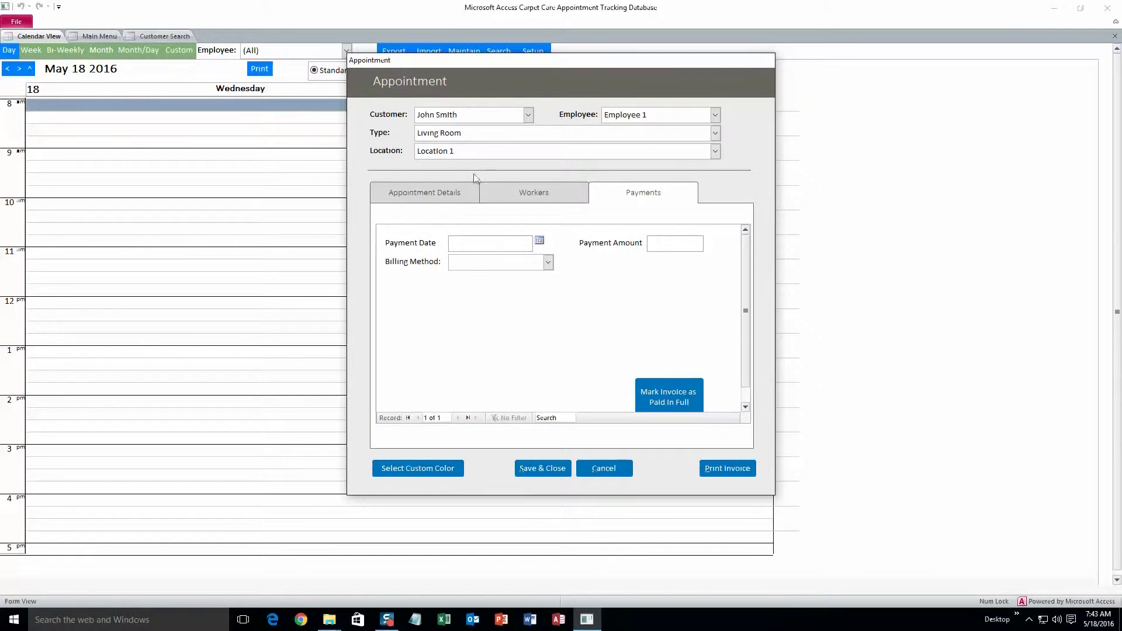
left_click(435, 186)
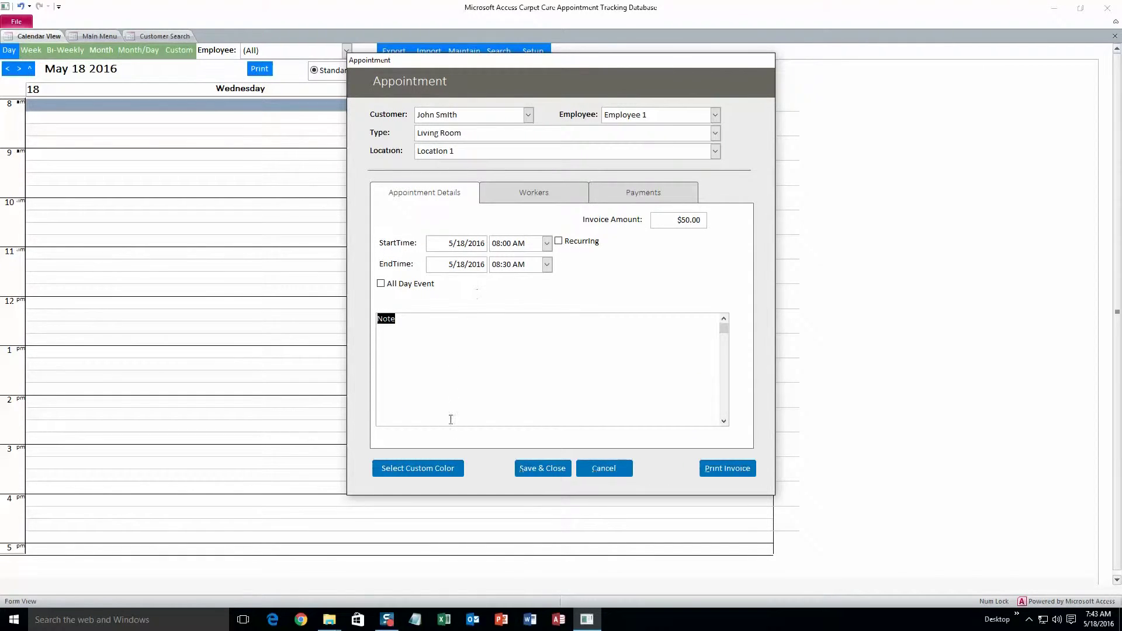
Set the appointment's custom color to bright blue, and save and close the appointment.
left_click(448, 473)
left_click(437, 104)
left_click(372, 248)
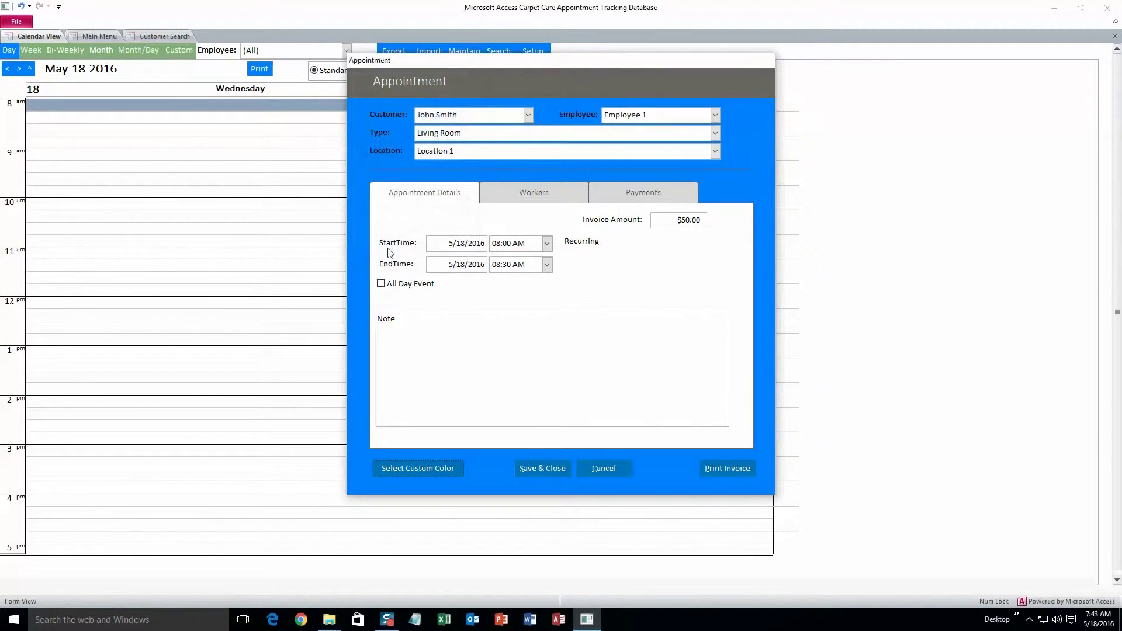
left_click(542, 469)
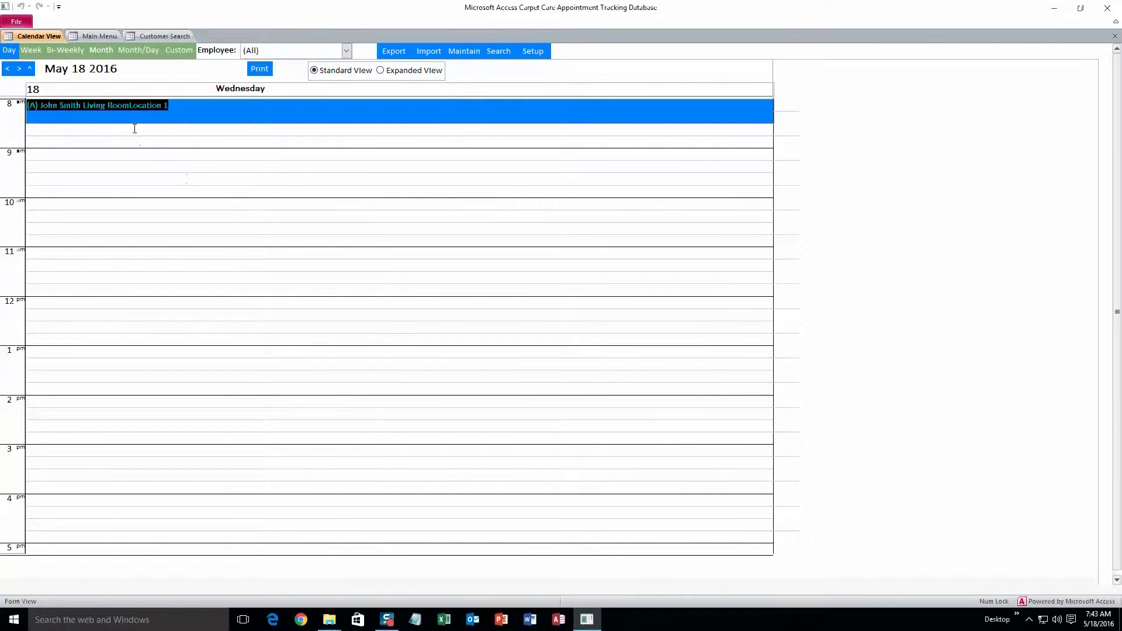
Browse the day calendar to May 19, 2016 and back to May 18, and view the date picker without choosing a date.
left_click(90, 128)
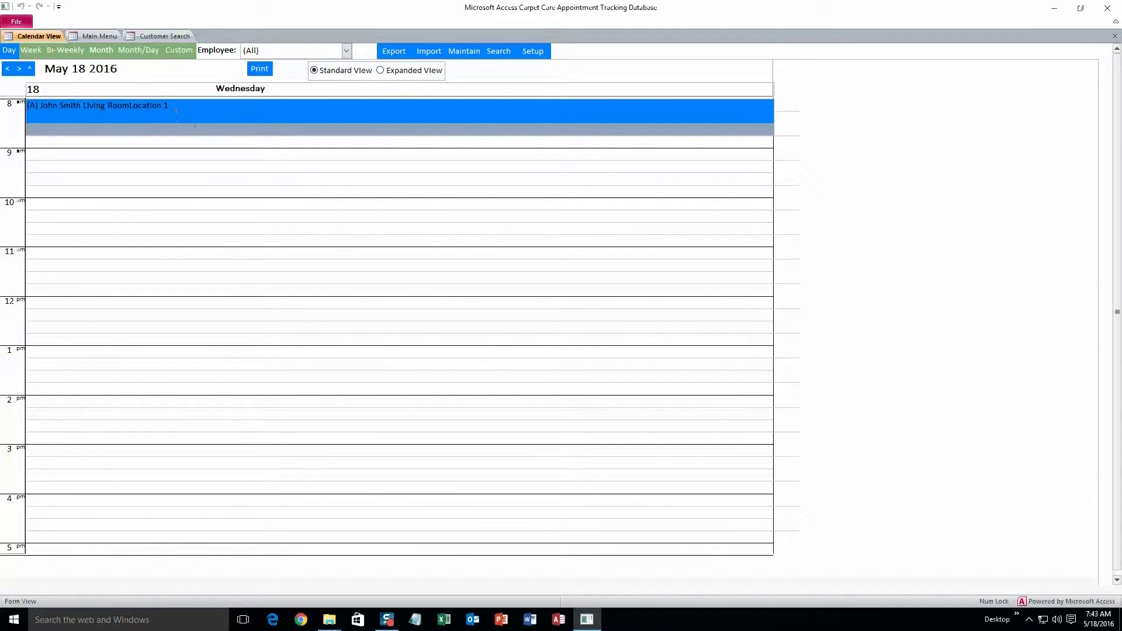
left_click(19, 69)
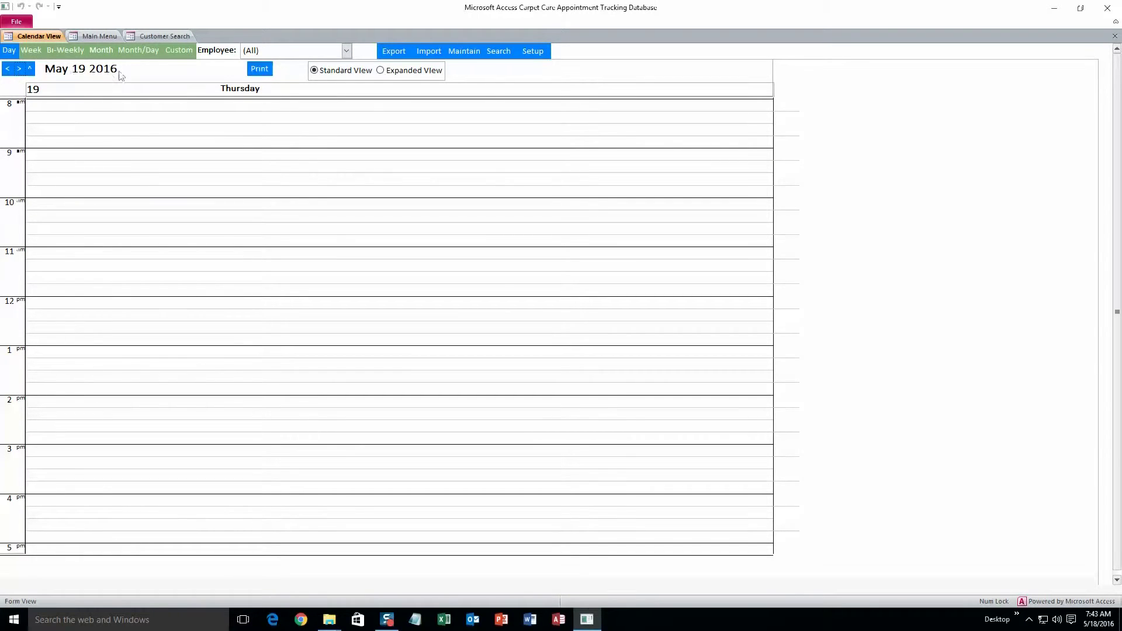
left_click(7, 70)
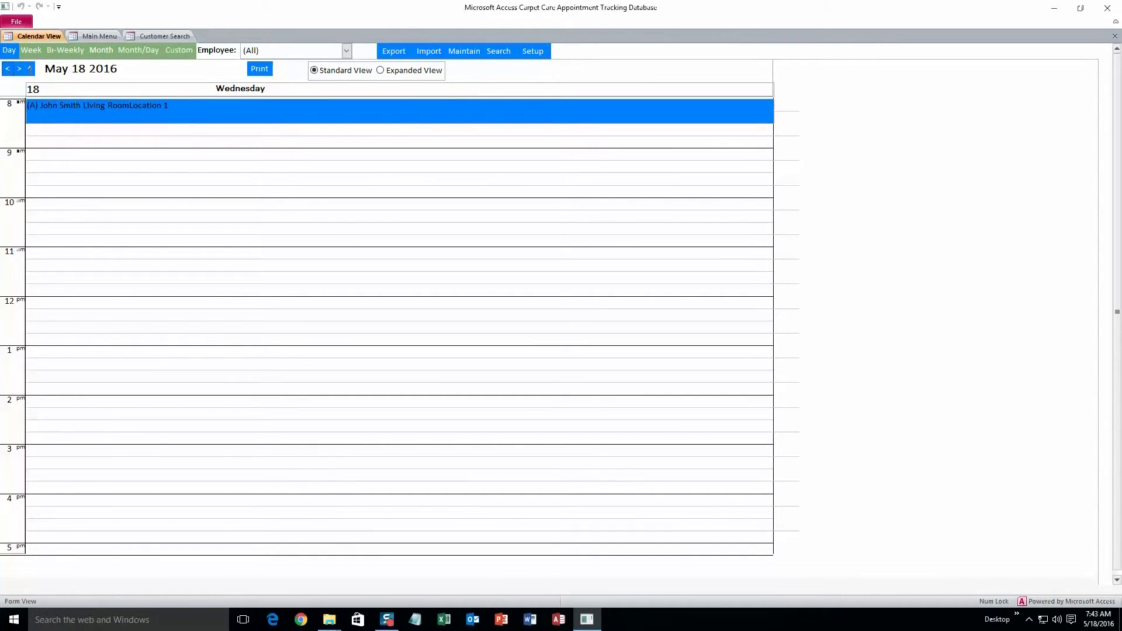
left_click(41, 68)
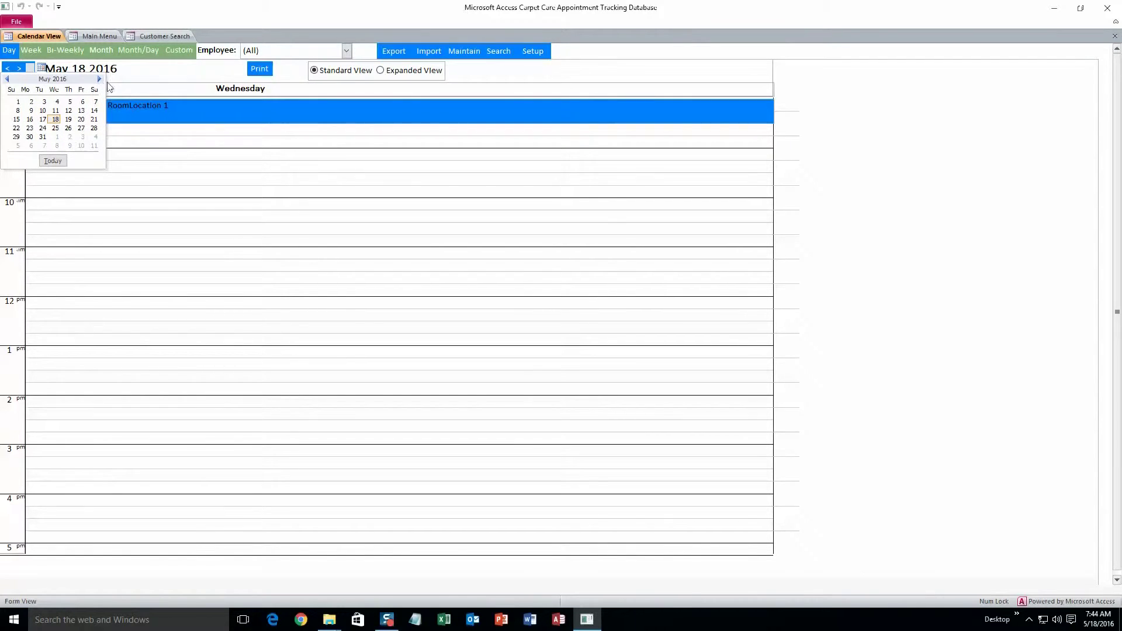
left_click(147, 91)
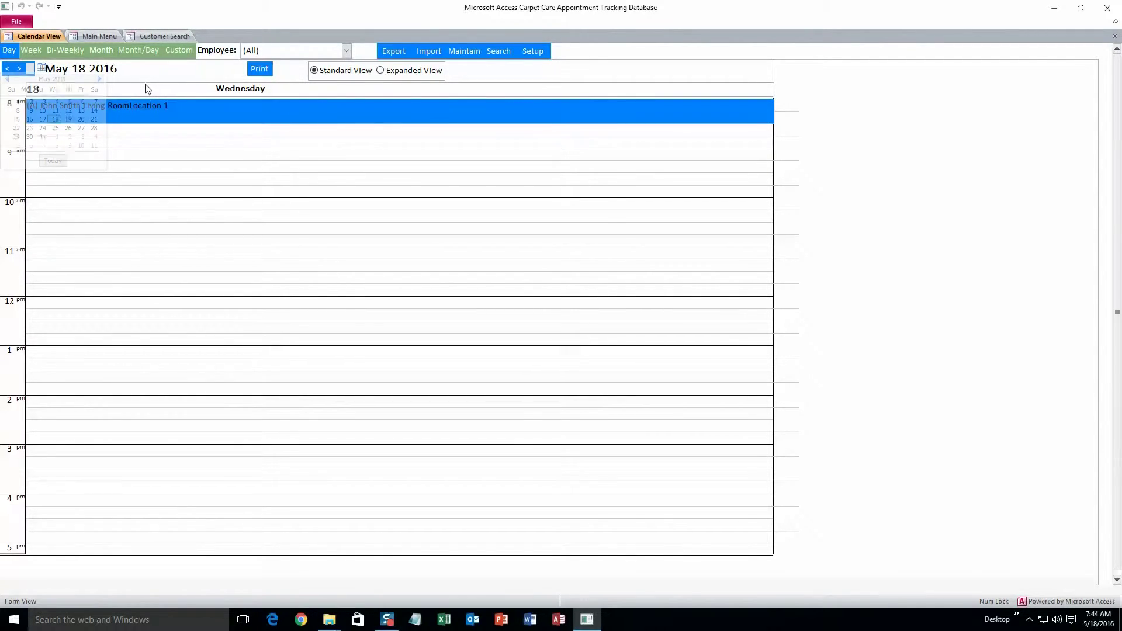
View the calendar by Week, Bi-Weekly, Month and Month/Day with the day pane advanced to May 18, and return to the Day view.
left_click(30, 51)
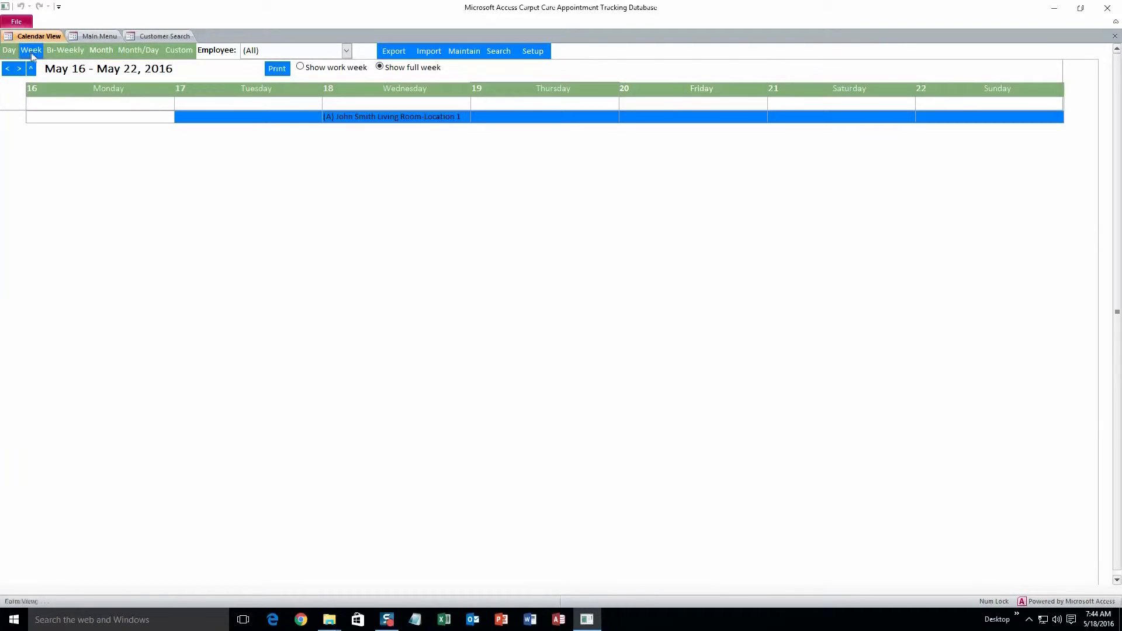
left_click(62, 52)
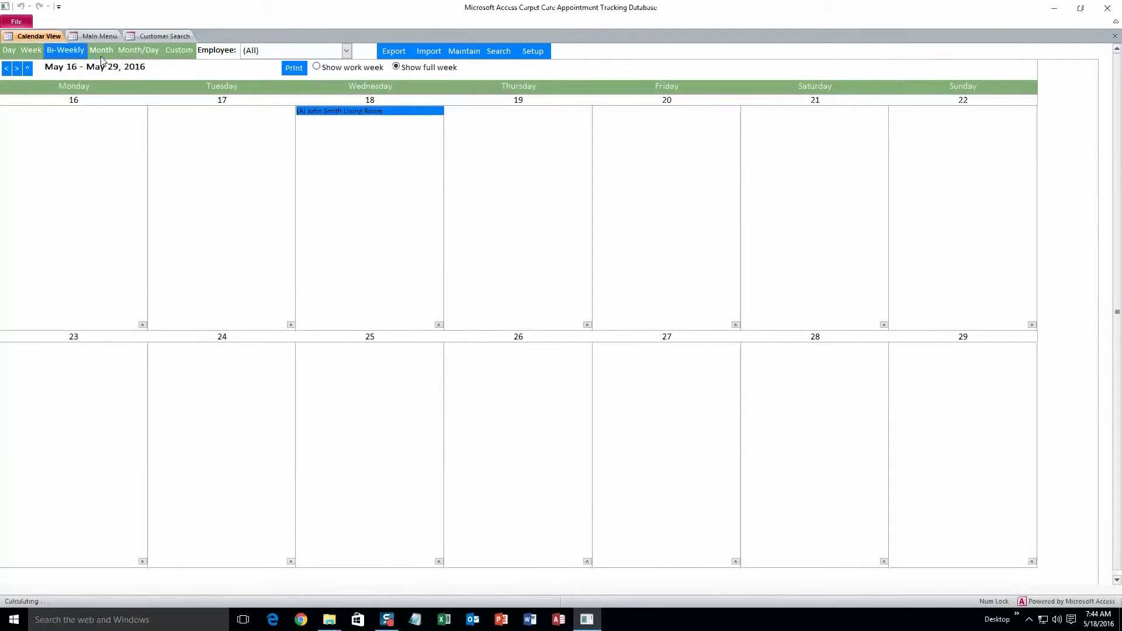
left_click(104, 55)
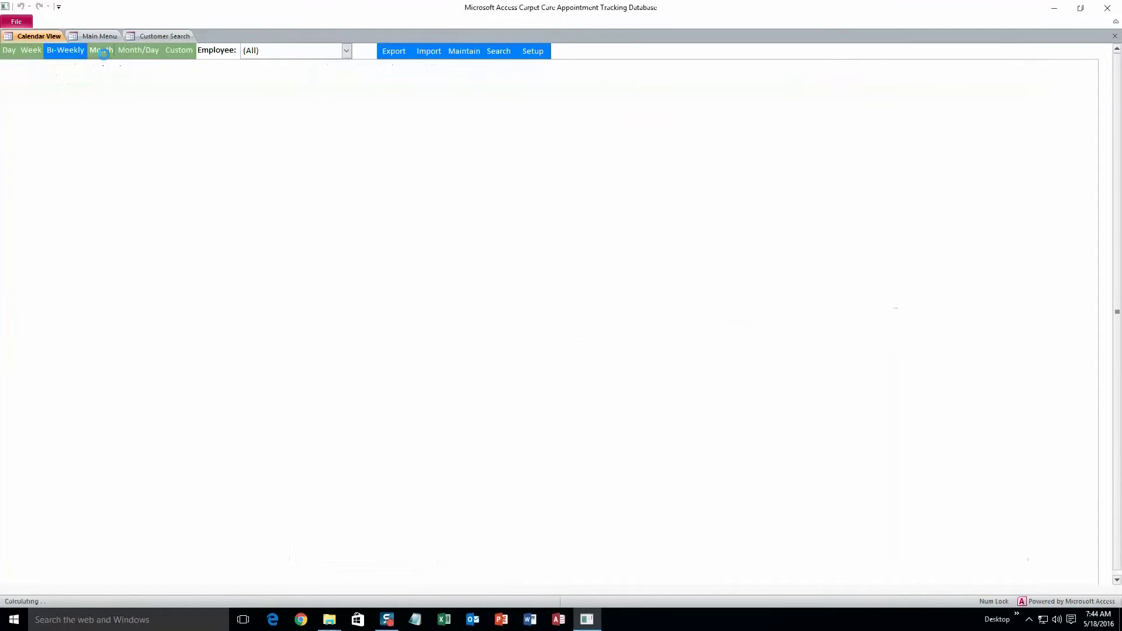
left_click(145, 51)
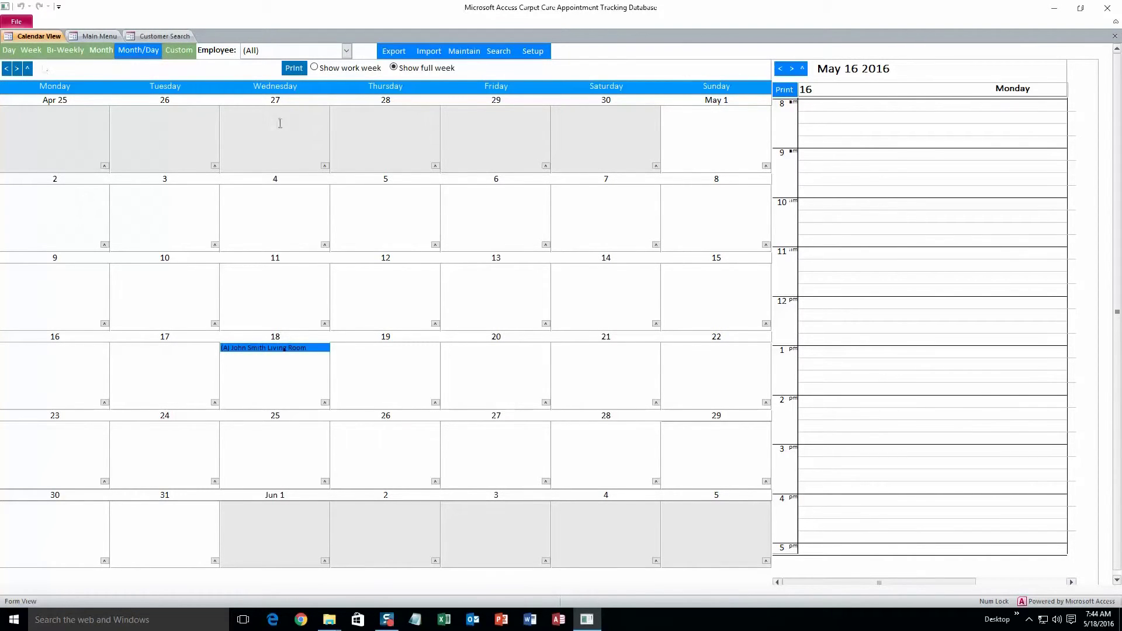
left_click(792, 69)
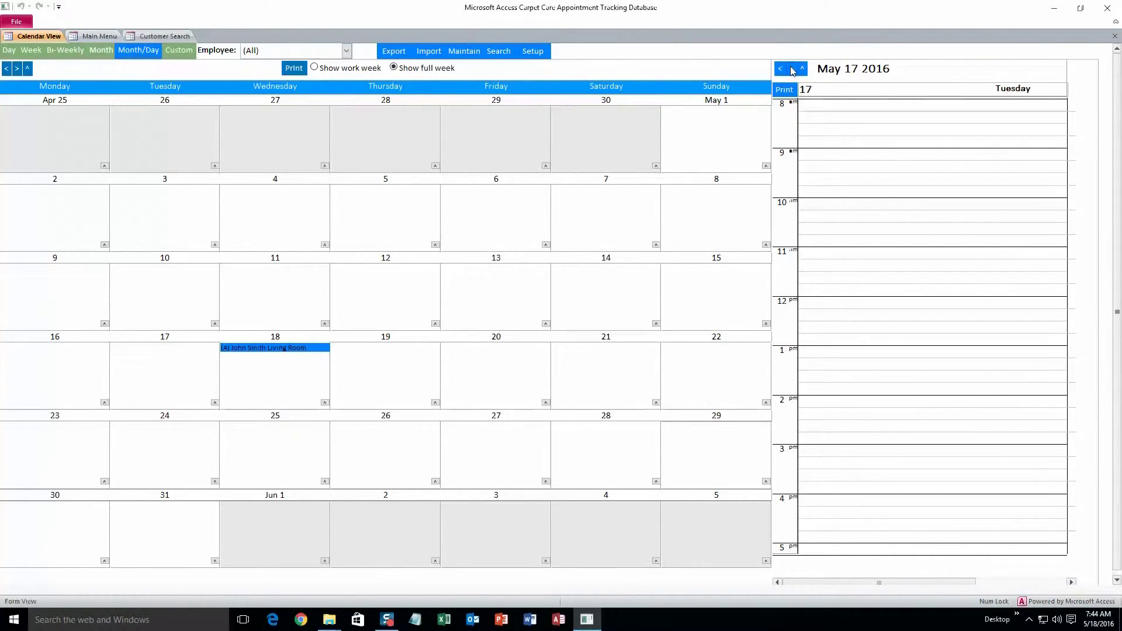
left_click(792, 69)
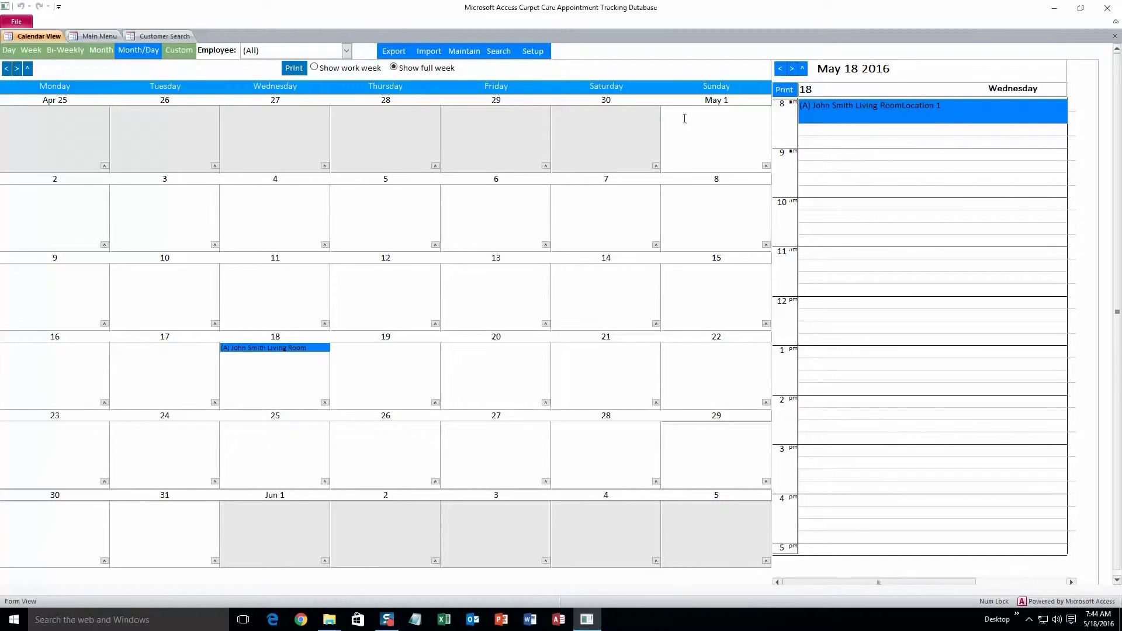
left_click(11, 51)
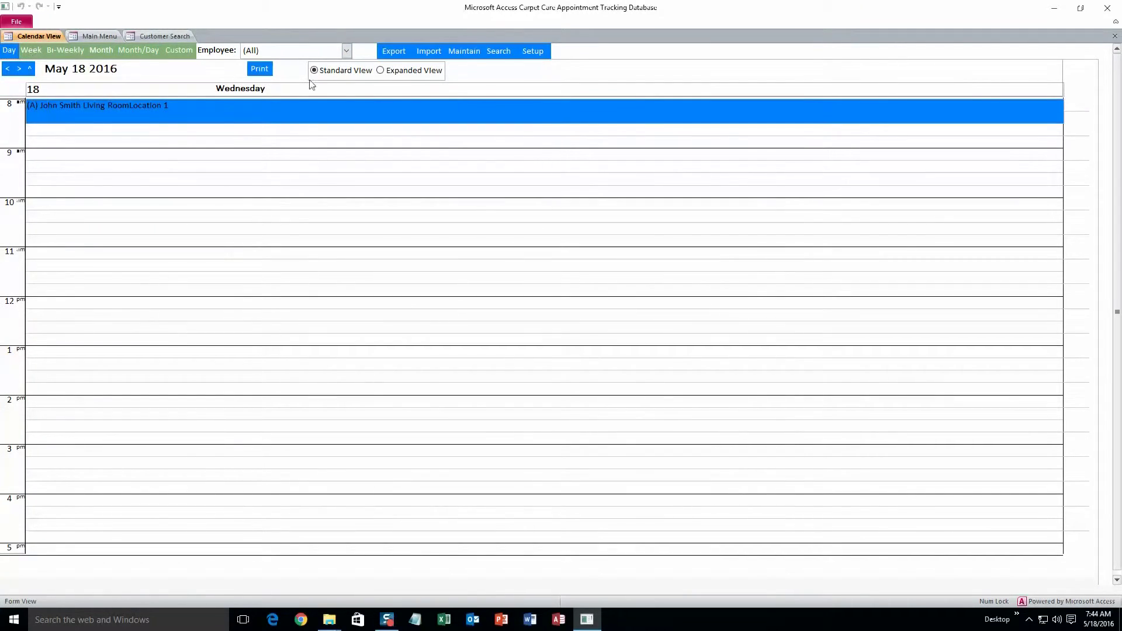
Filter the day calendar by Employee 1, and switch the filter to Employee 2.
left_click(347, 53)
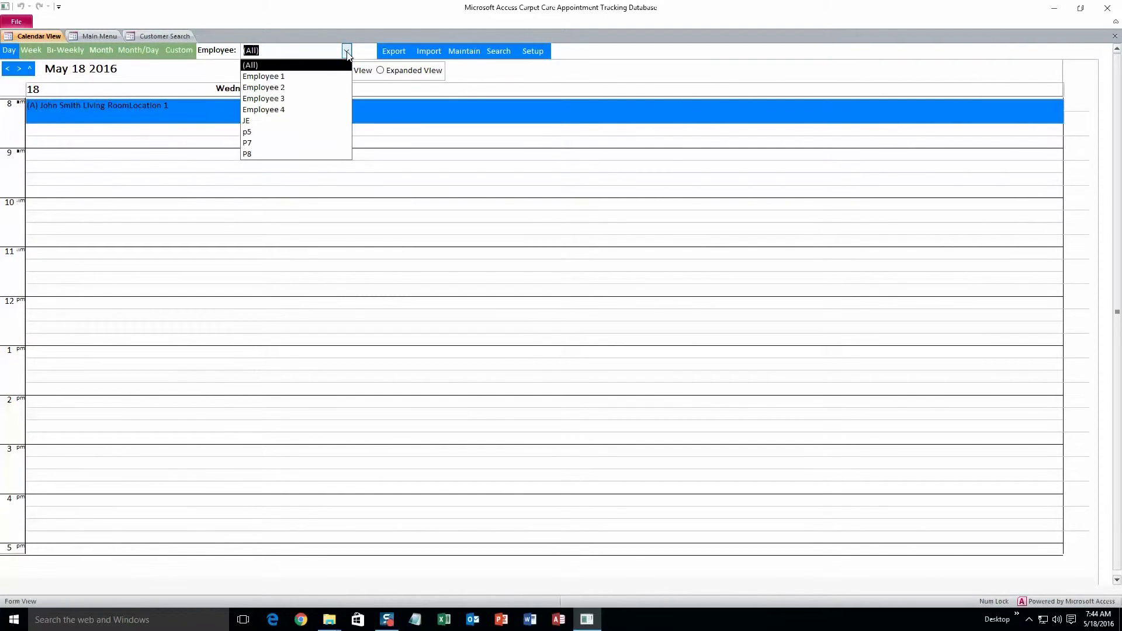
left_click(274, 80)
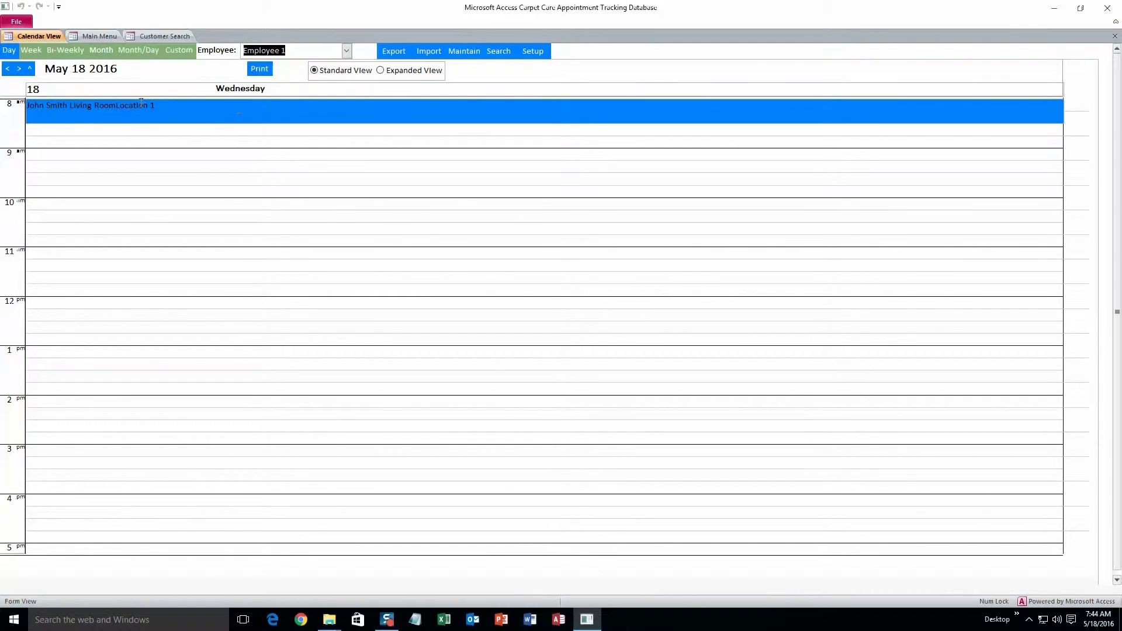
left_click(347, 51)
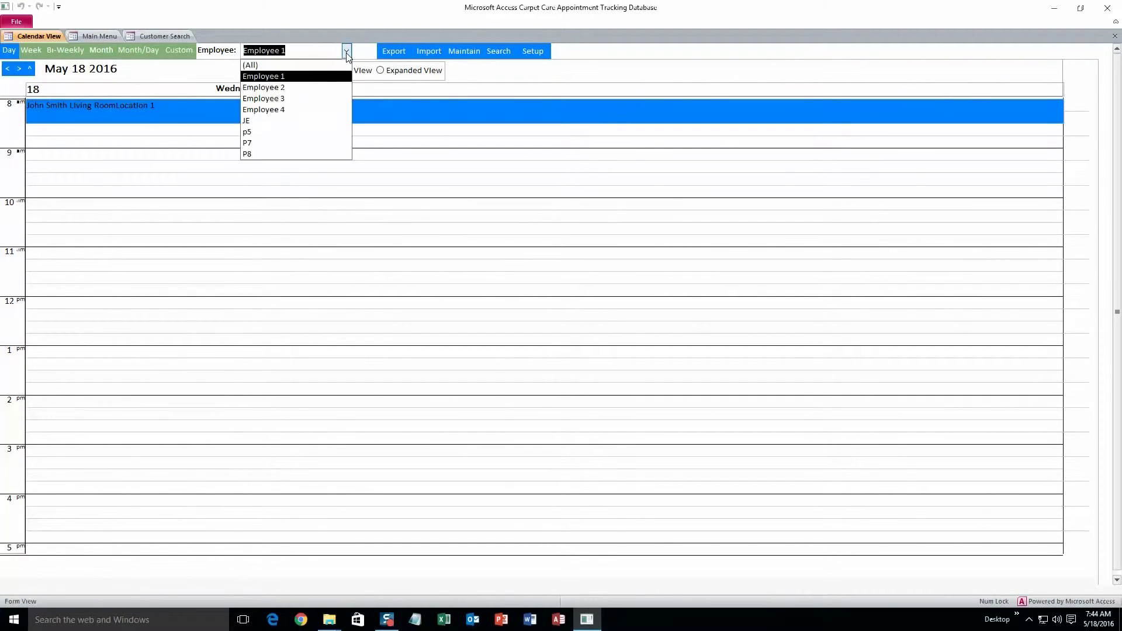
left_click(317, 87)
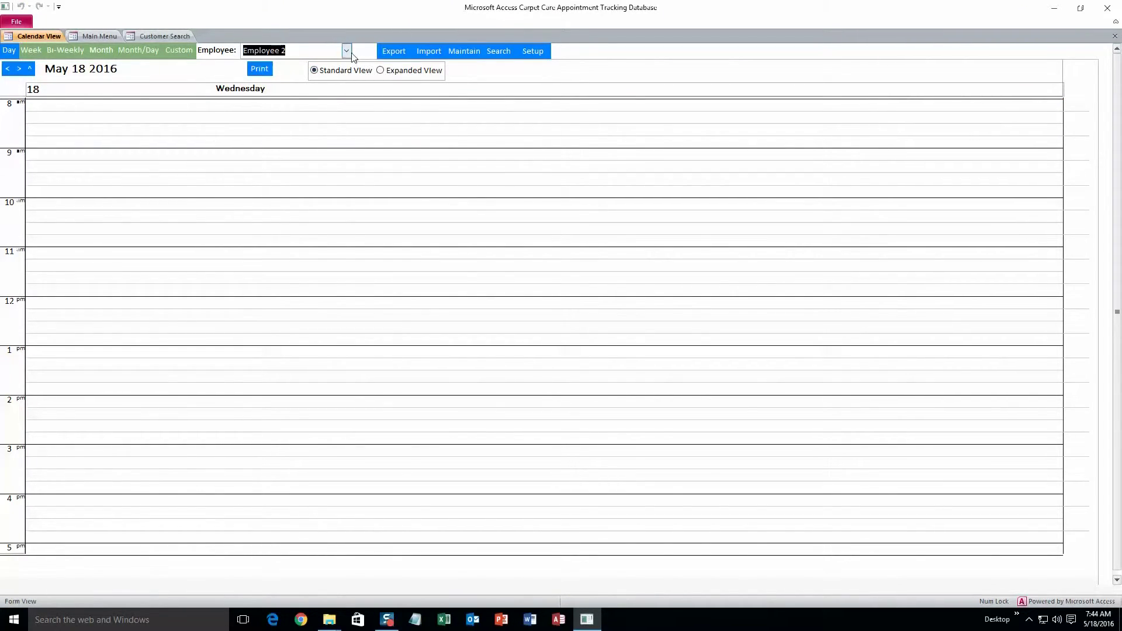
Search all calendar appointments, open the Living Room appointment in the calendar, and filter the calendar by Employee 1.
left_click(82, 33)
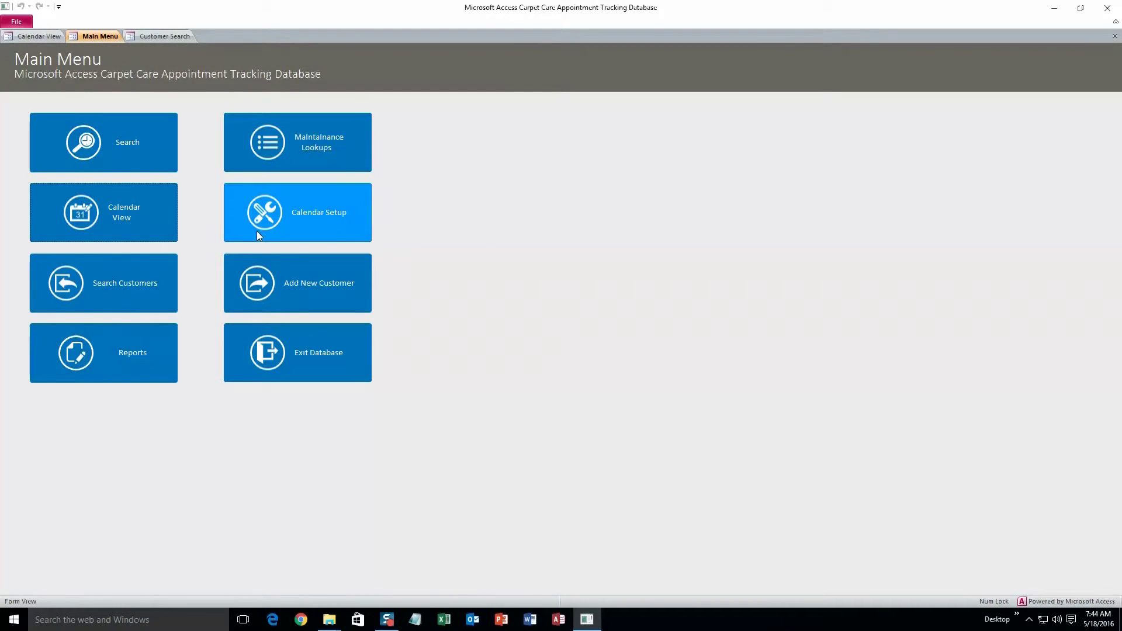
left_click(153, 153)
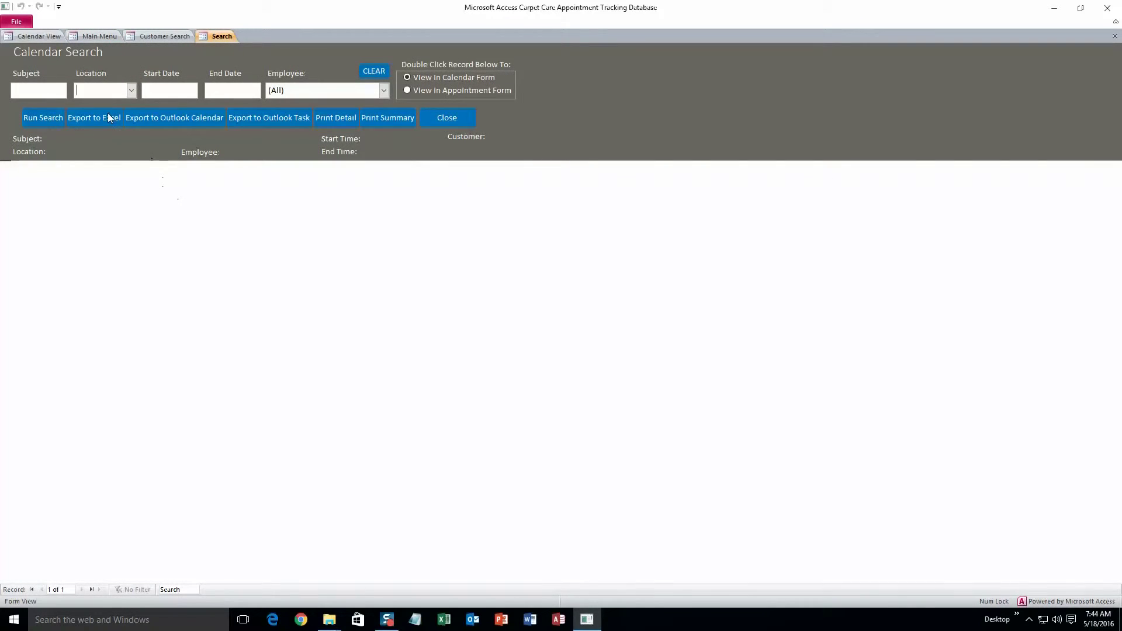
left_click(56, 118)
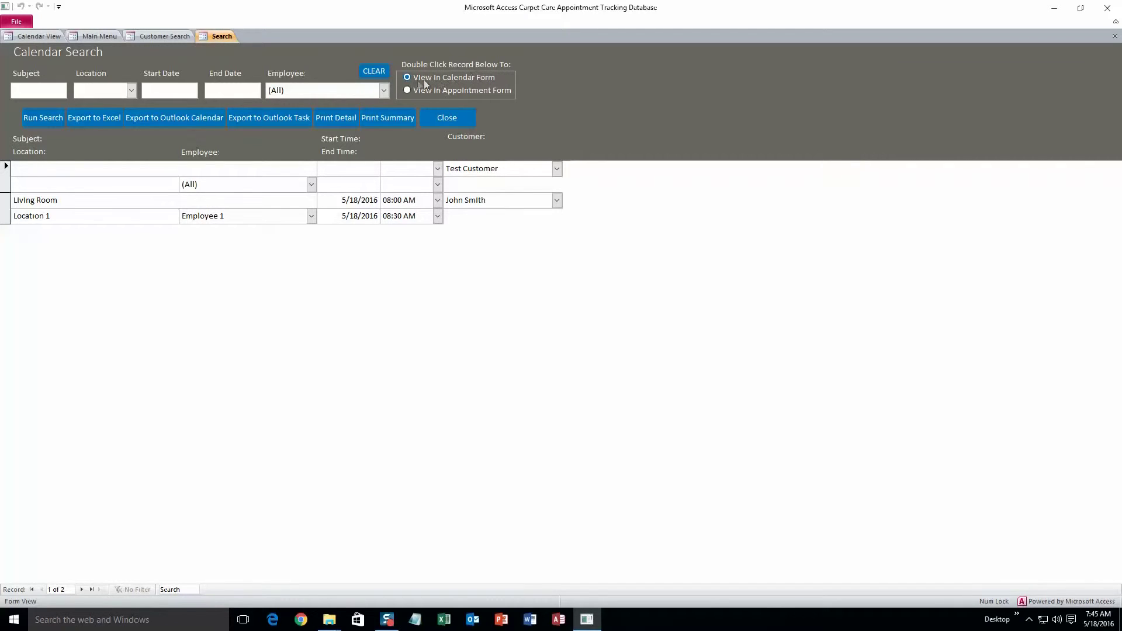
double_click(176, 209)
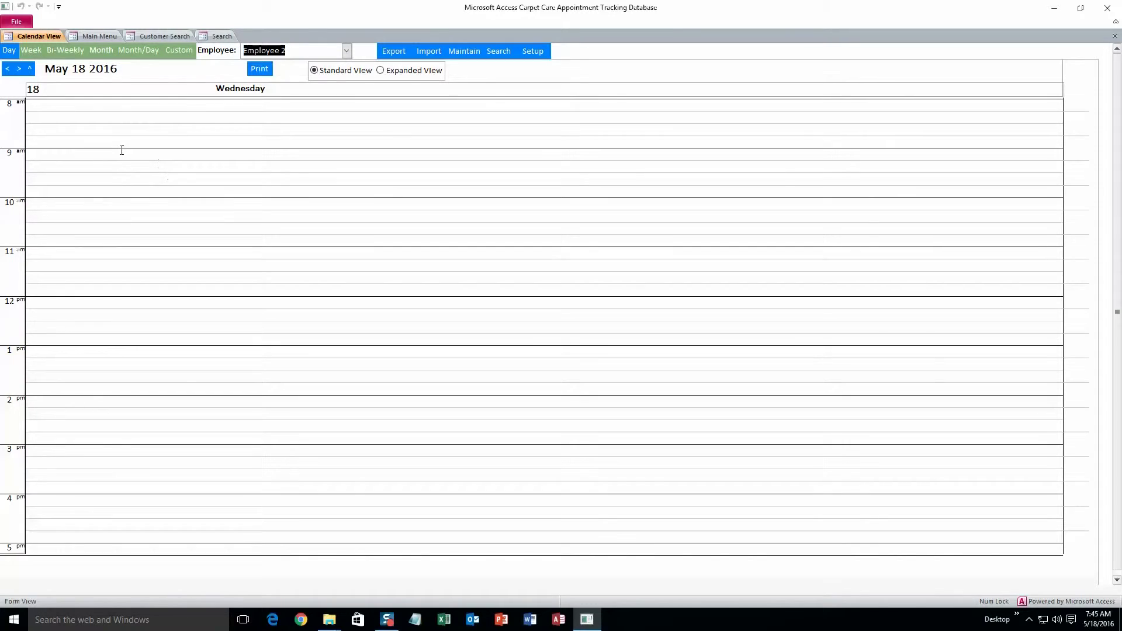
left_click(347, 51)
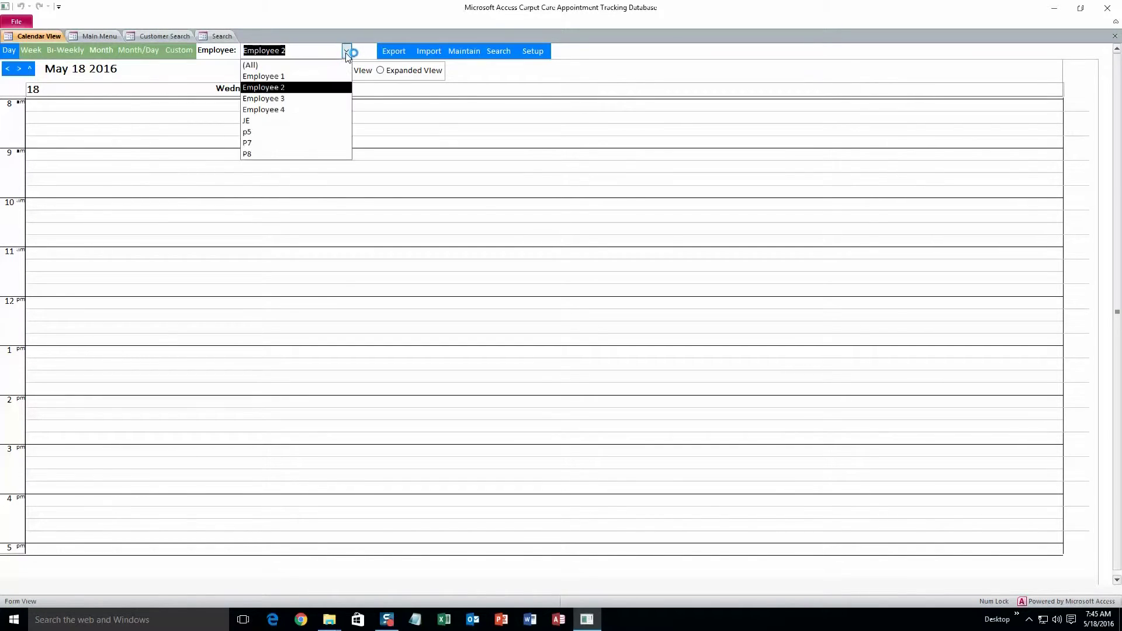
left_click(327, 76)
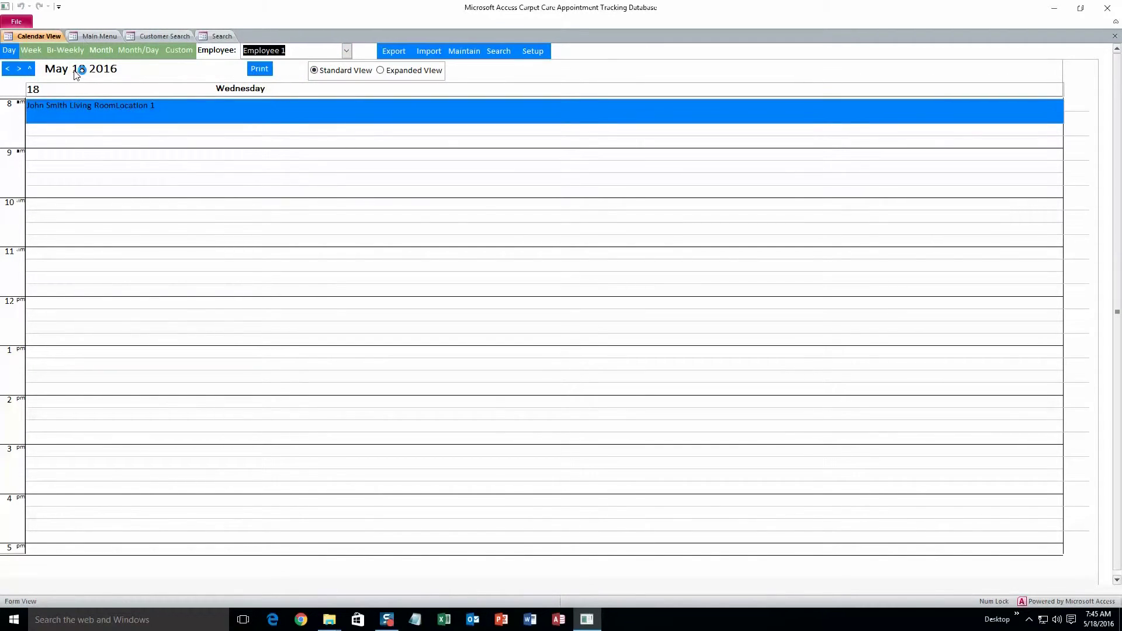
Return to the calendar search, open the Living Room appointment in the appointment form, and save and close it.
left_click(84, 36)
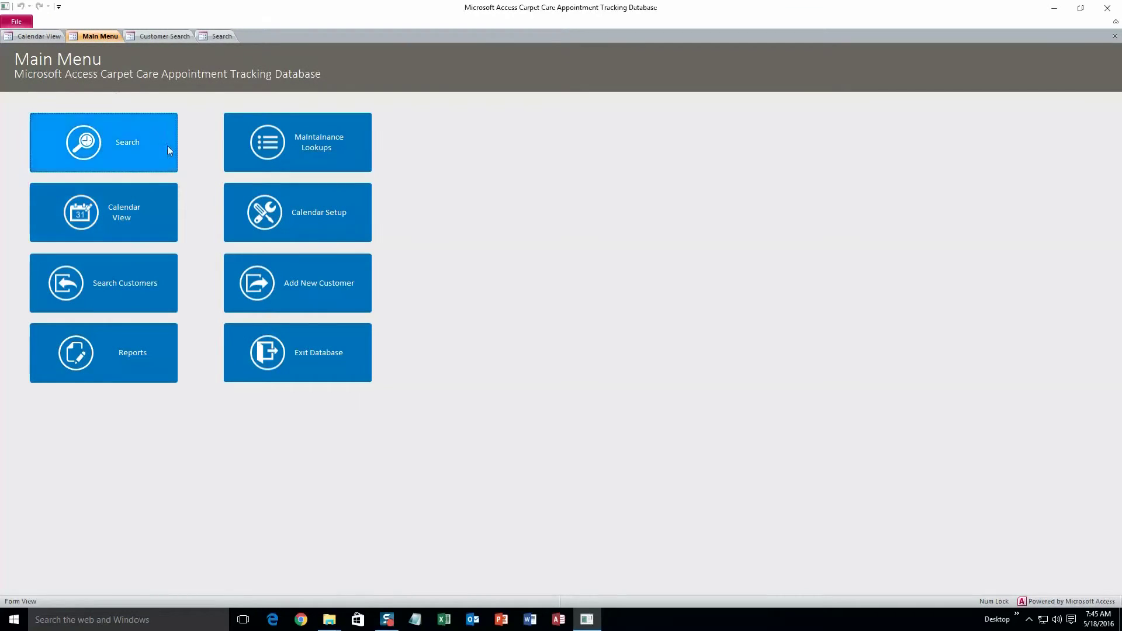
left_click(219, 36)
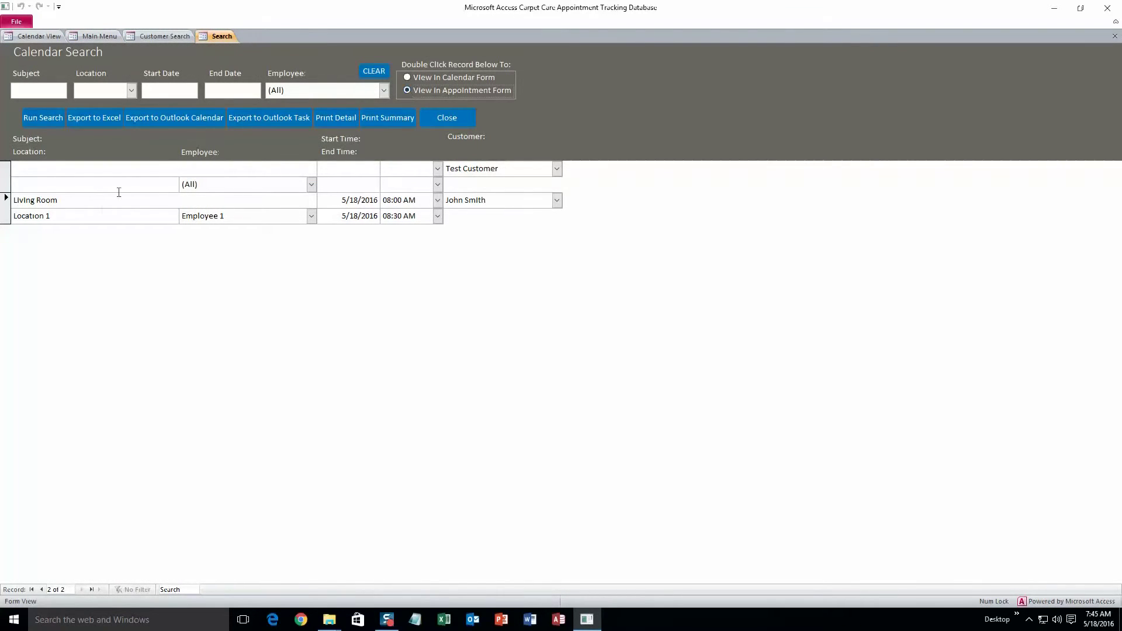
double_click(99, 212)
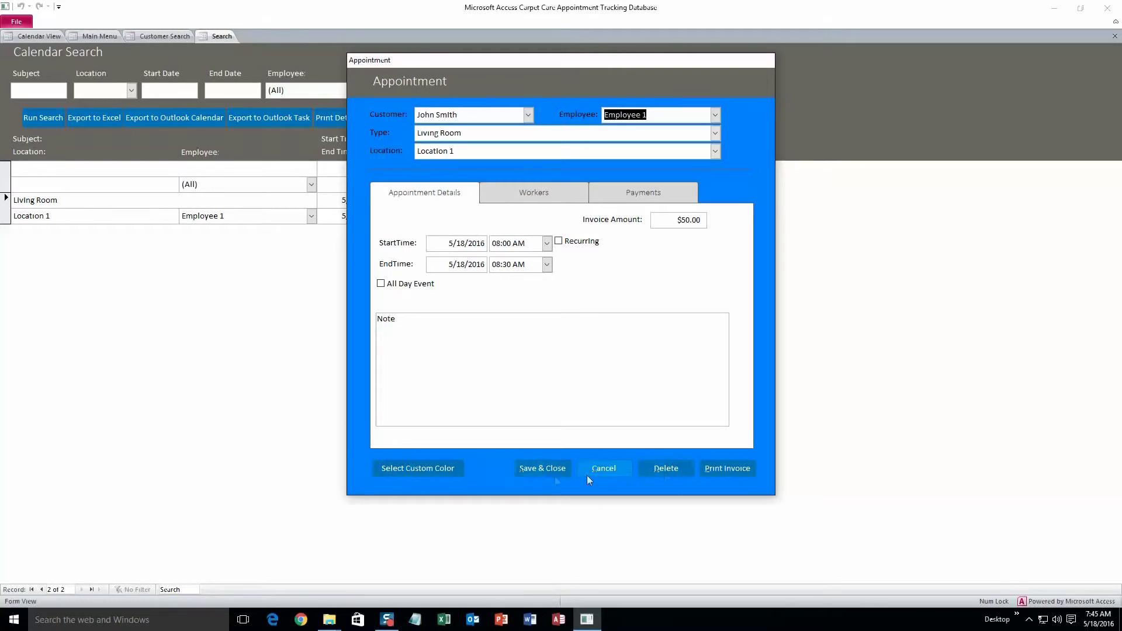
left_click(543, 468)
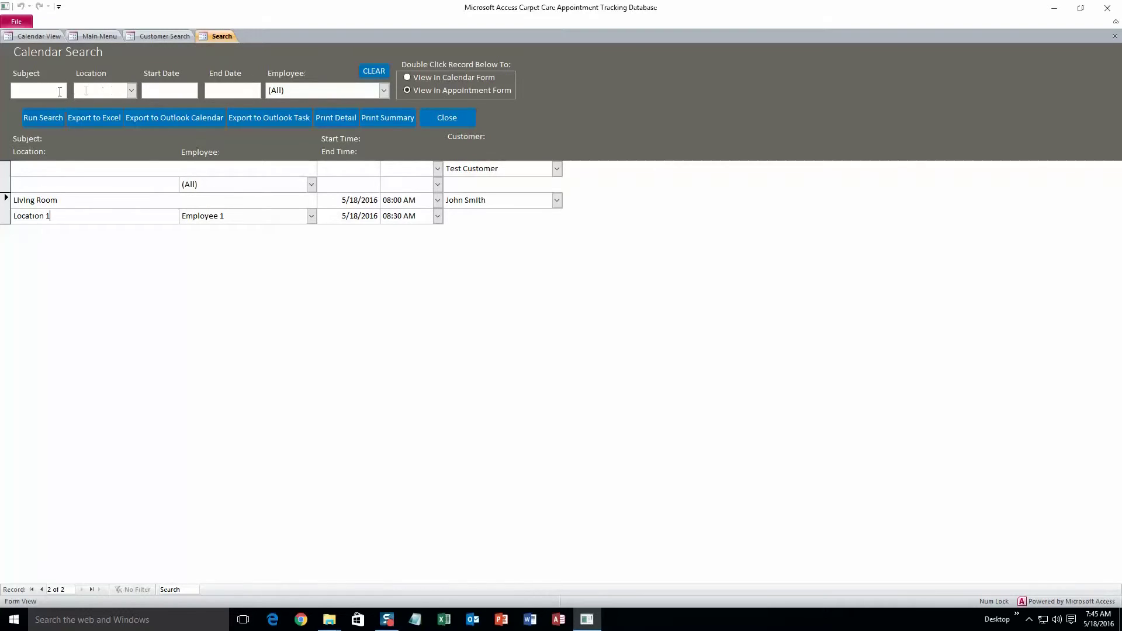
Search the calendar appointments for Location 1.
left_click(131, 90)
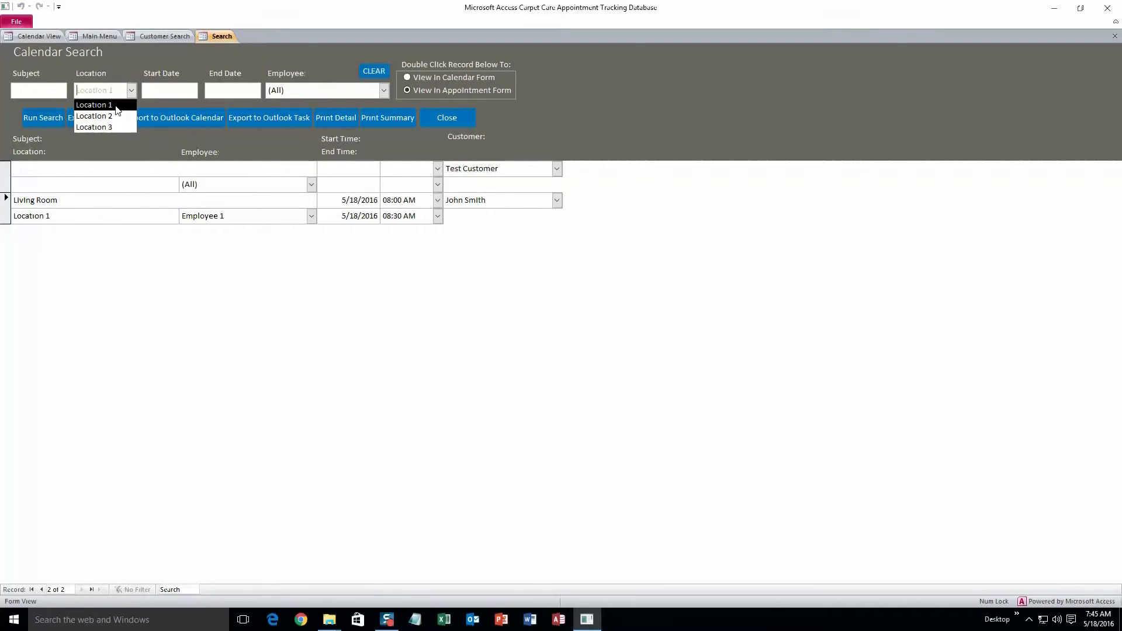
left_click(115, 107)
left_click(30, 120)
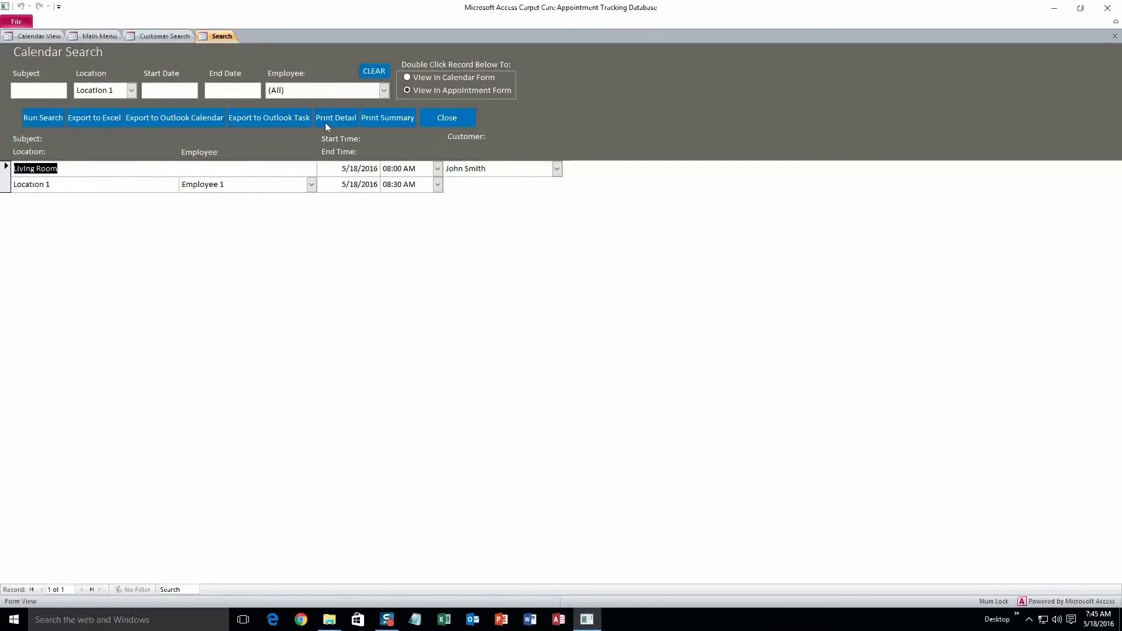
Preview the detail and summary print reports for the Location 1 search, returning to the calendar search after each.
left_click(342, 121)
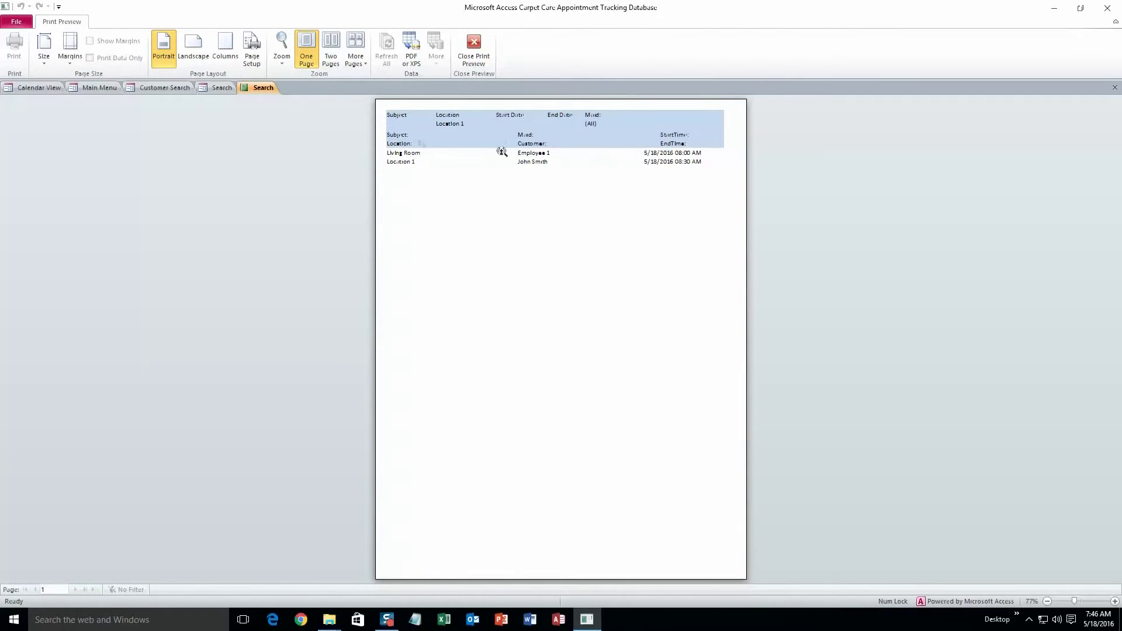
left_click(221, 87)
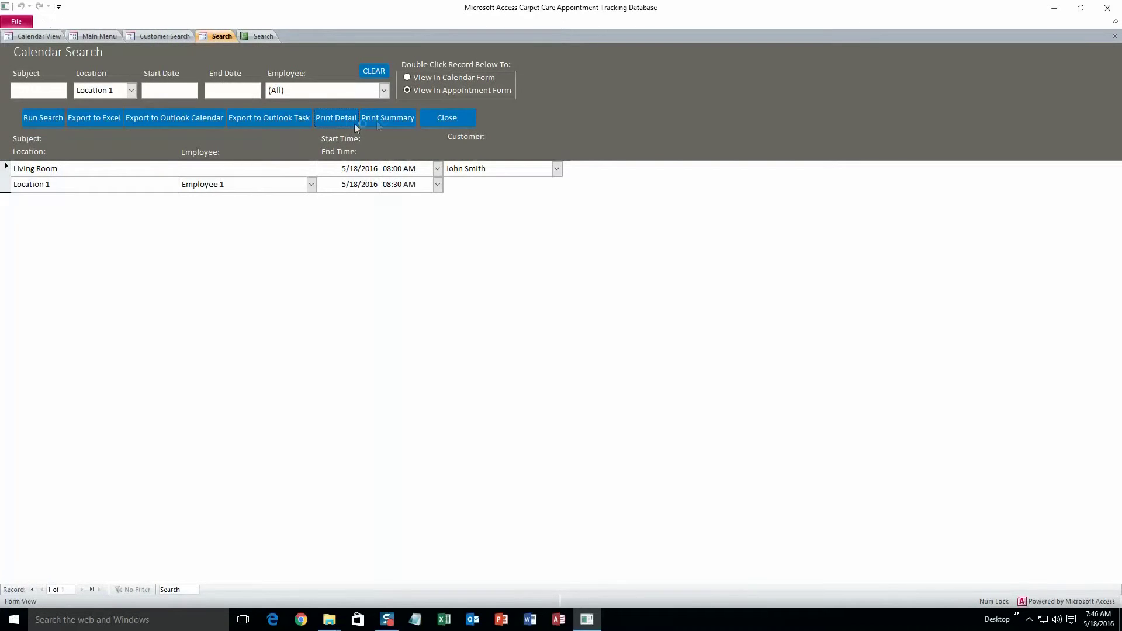
left_click(383, 119)
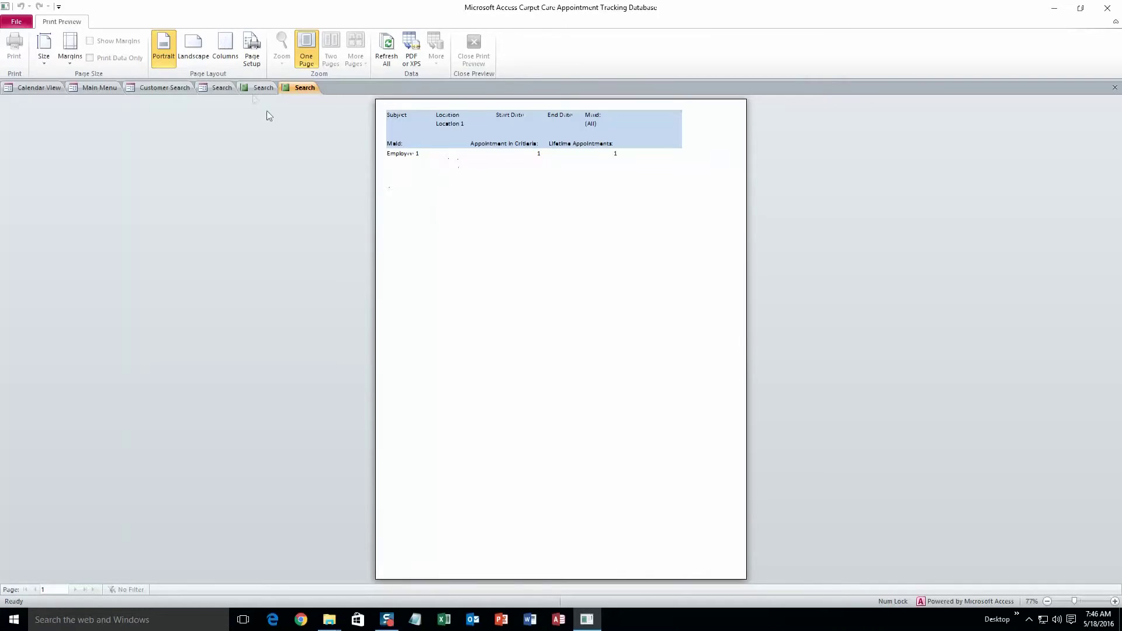
left_click(222, 88)
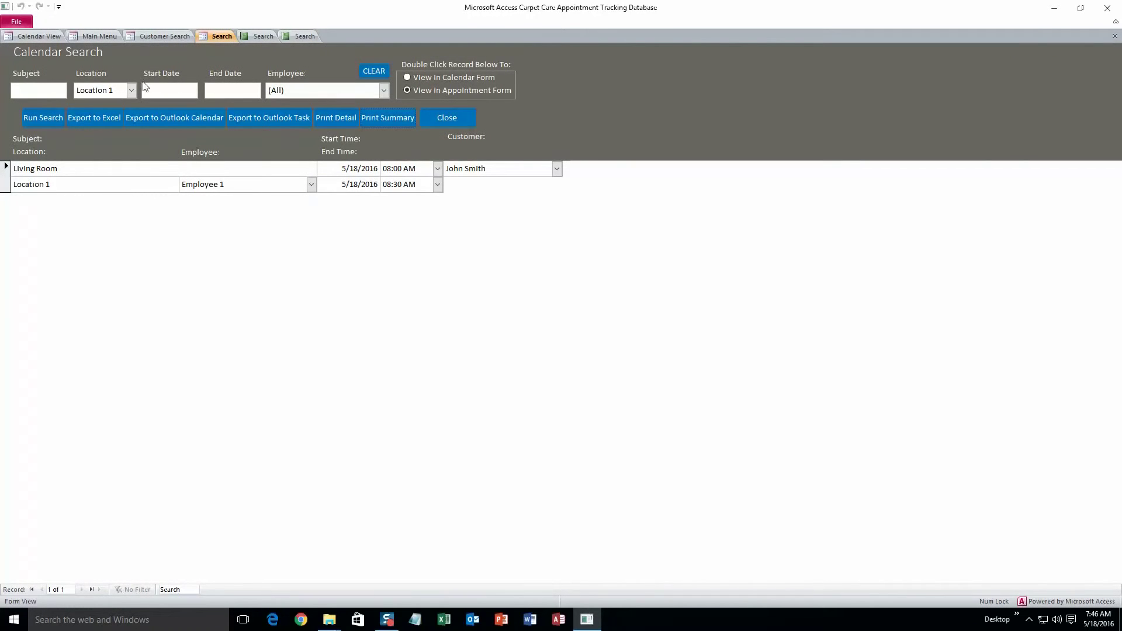
In the maintenance lookups' Location list, rename Location 1 to "Ames, IA" and add "New York" as a new location.
left_click(76, 36)
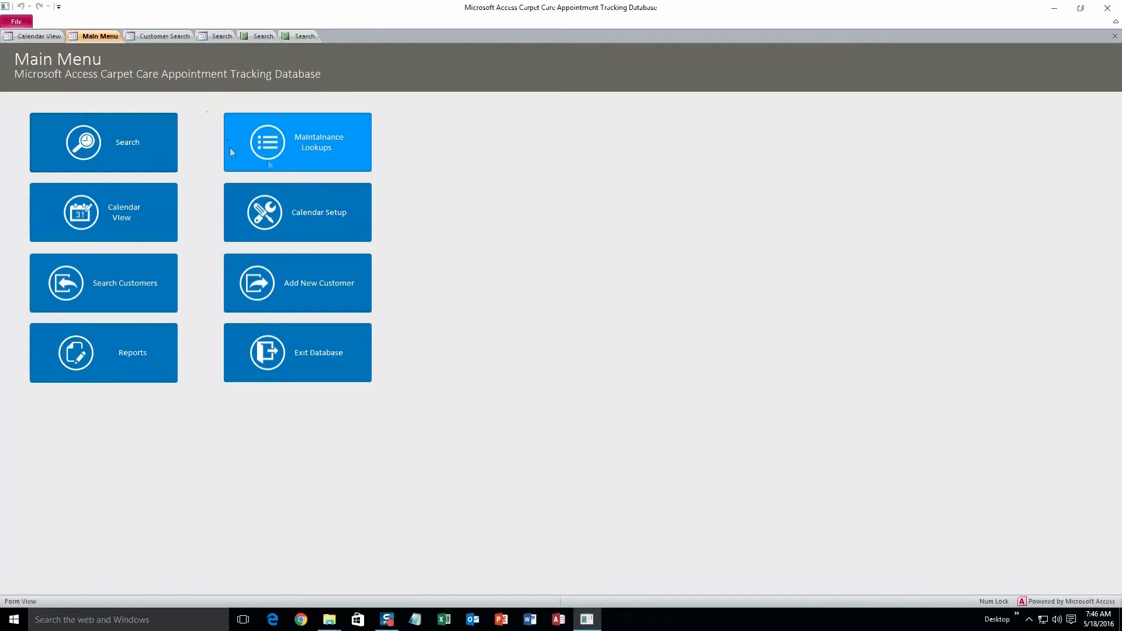
left_click(329, 154)
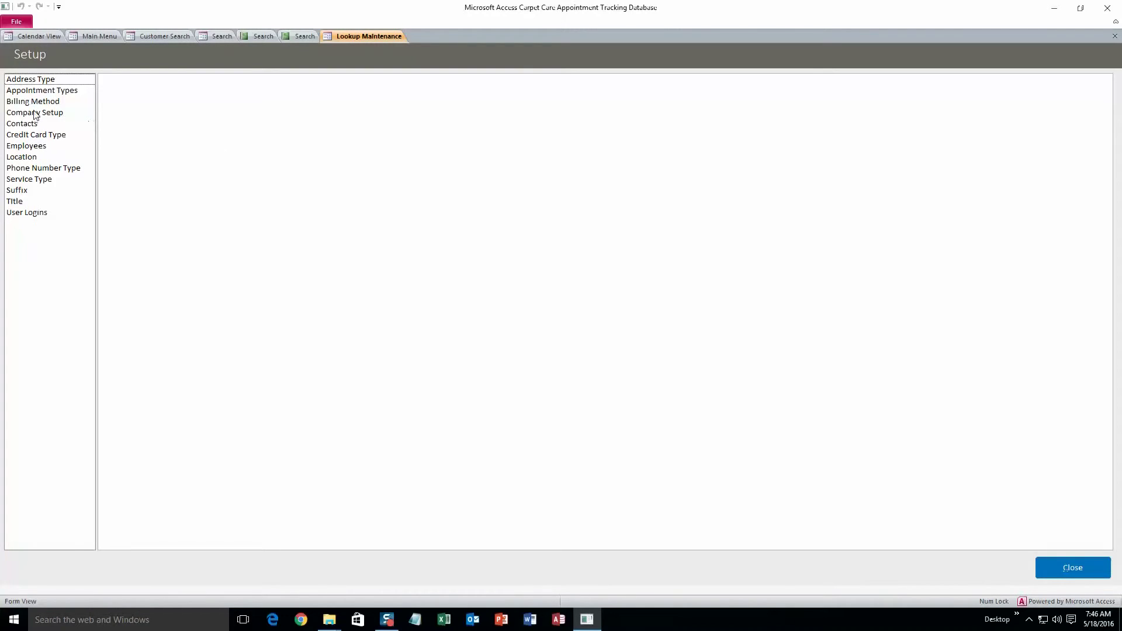
left_click(39, 158)
left_click(158, 99)
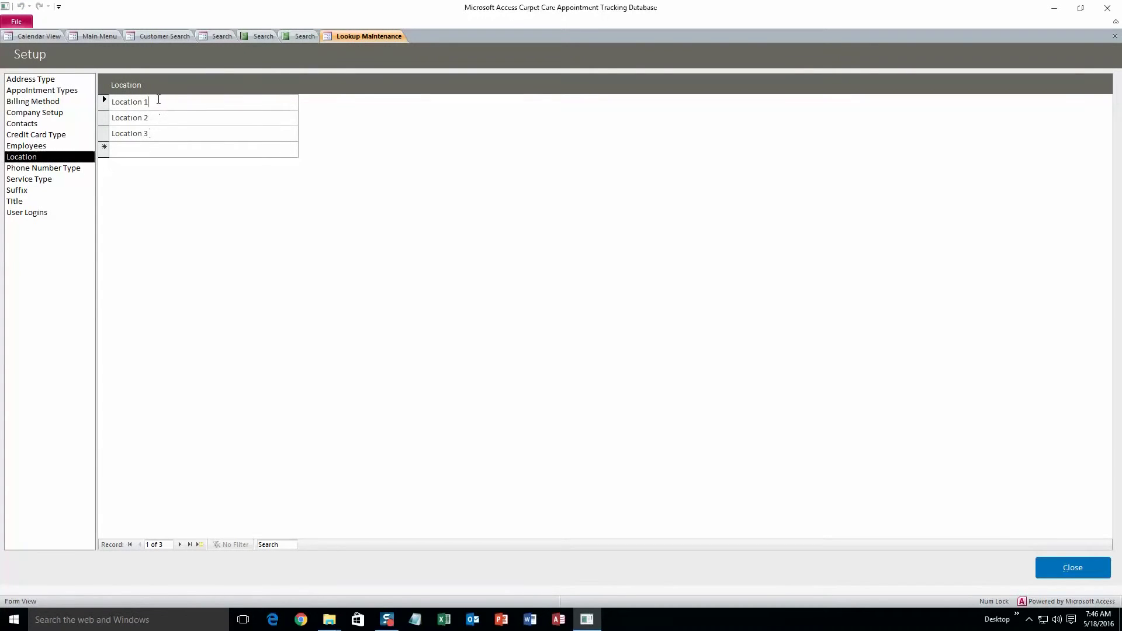
key("BackSpace")
key("BackSpace")
key("BackSpace")
key("BackSpace")
key("BackSpace")
key("BackSpace")
key("BackSpace")
key("BackSpace")
left_click(150, 149)
type("New York")
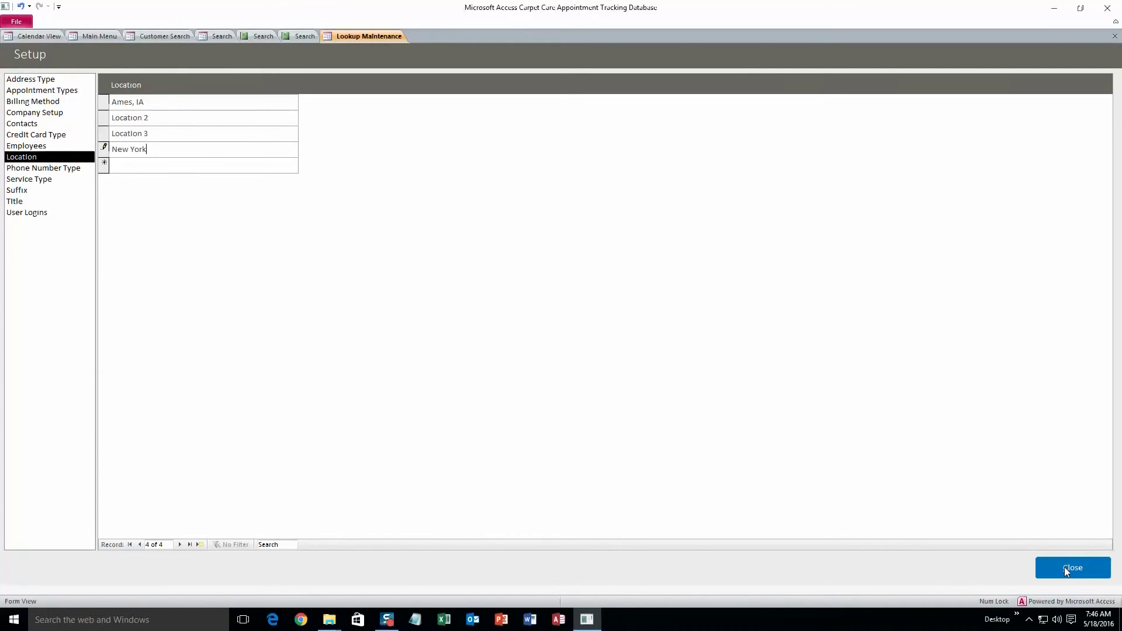
View the Employees, Address Type, Appointment Types and Billing Method lookup lists, and close the lookup maintenance form.
left_click(30, 148)
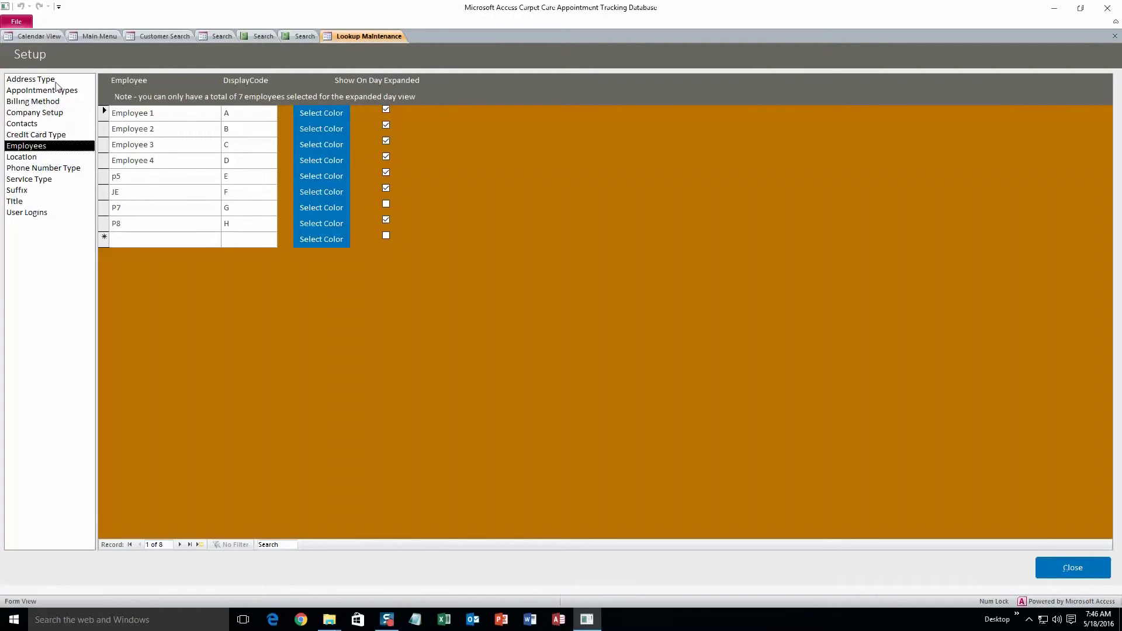
left_click(56, 81)
left_click(44, 92)
left_click(45, 103)
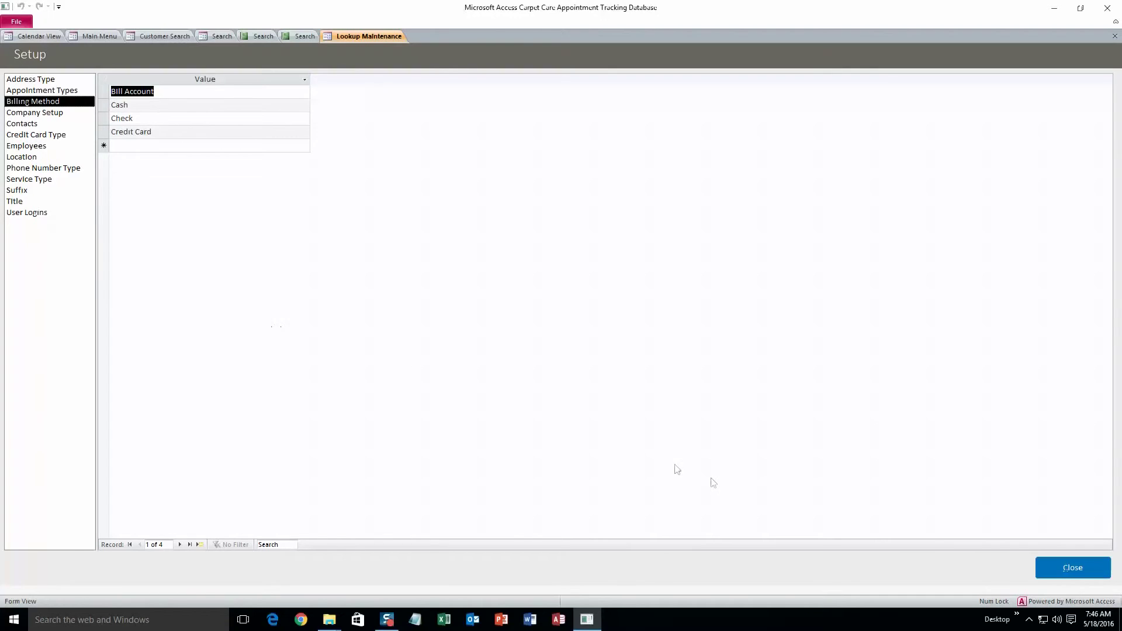
left_click(1055, 565)
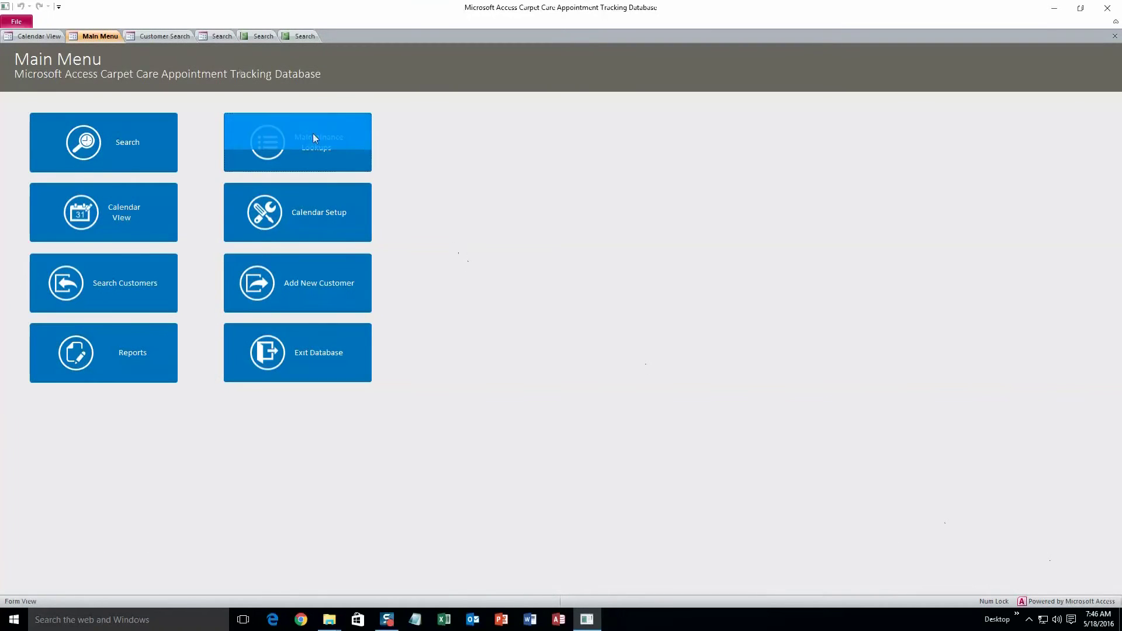
Open a new 10:00 AM appointment on the May 18 calendar, check its available locations, and cancel the appointment.
left_click(144, 209)
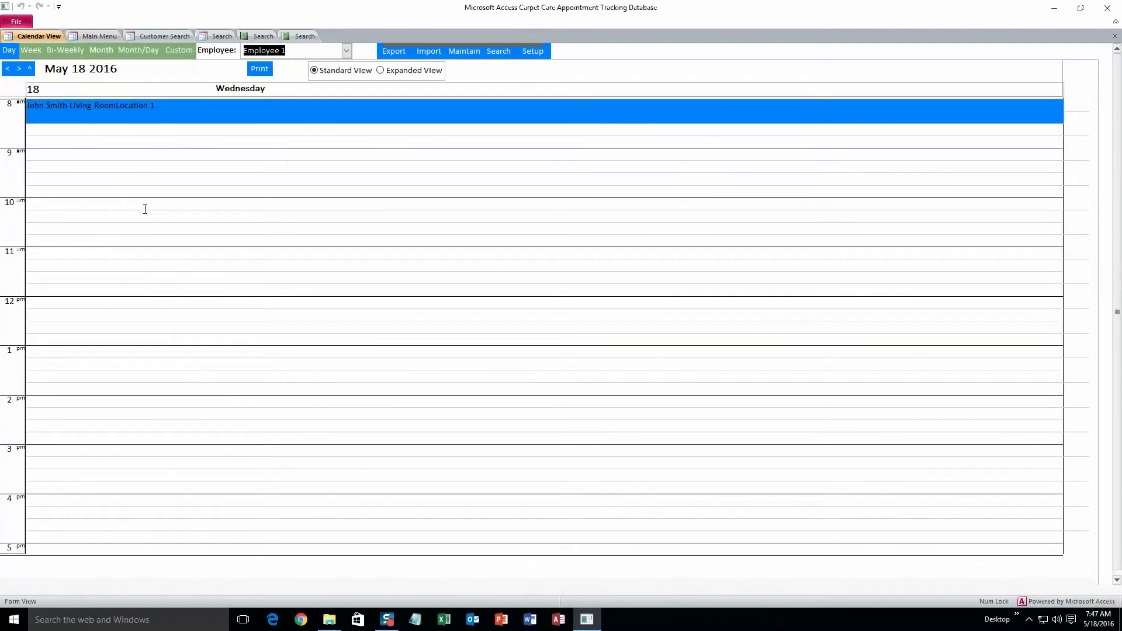
double_click(128, 209)
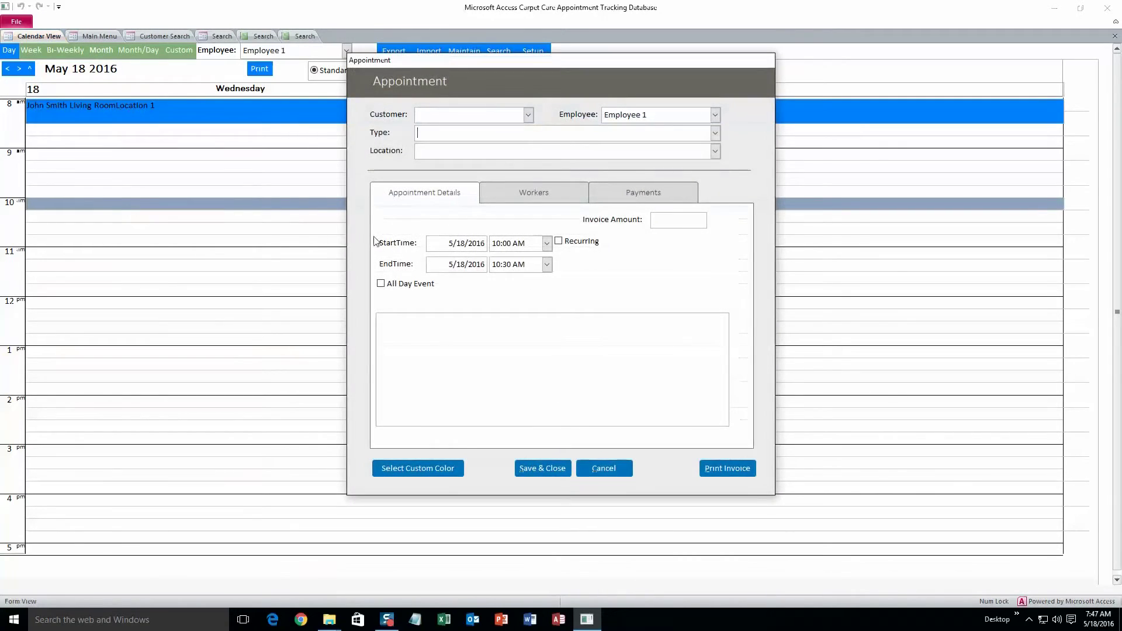
left_click(715, 151)
key("Down")
key("Down")
key("Down")
key("Up")
key("Up")
key("Up")
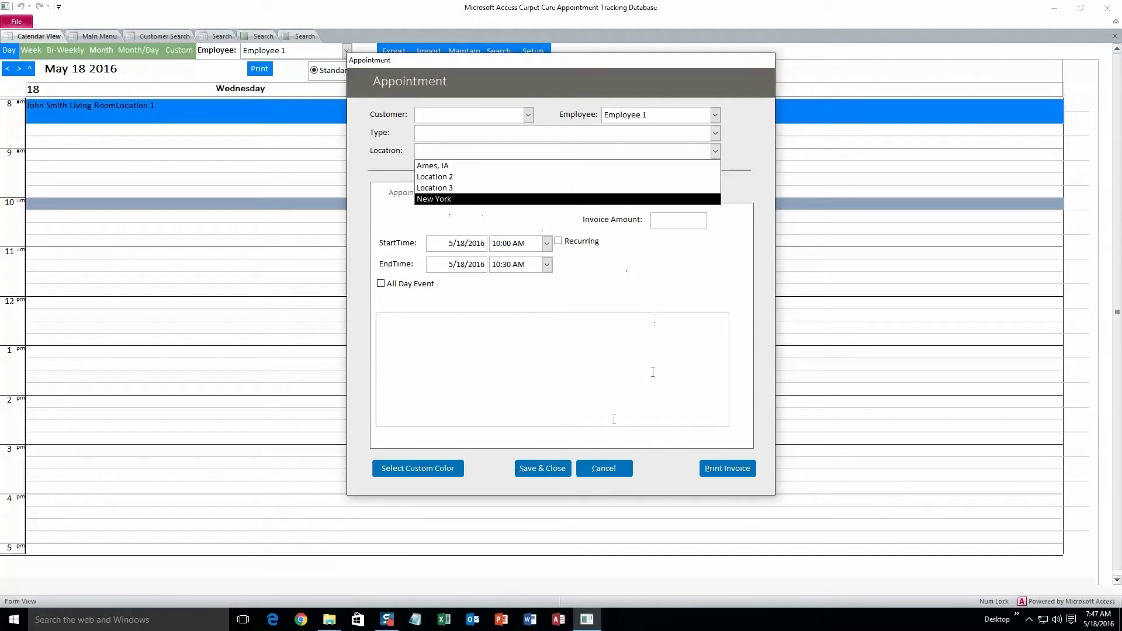
left_click(588, 468)
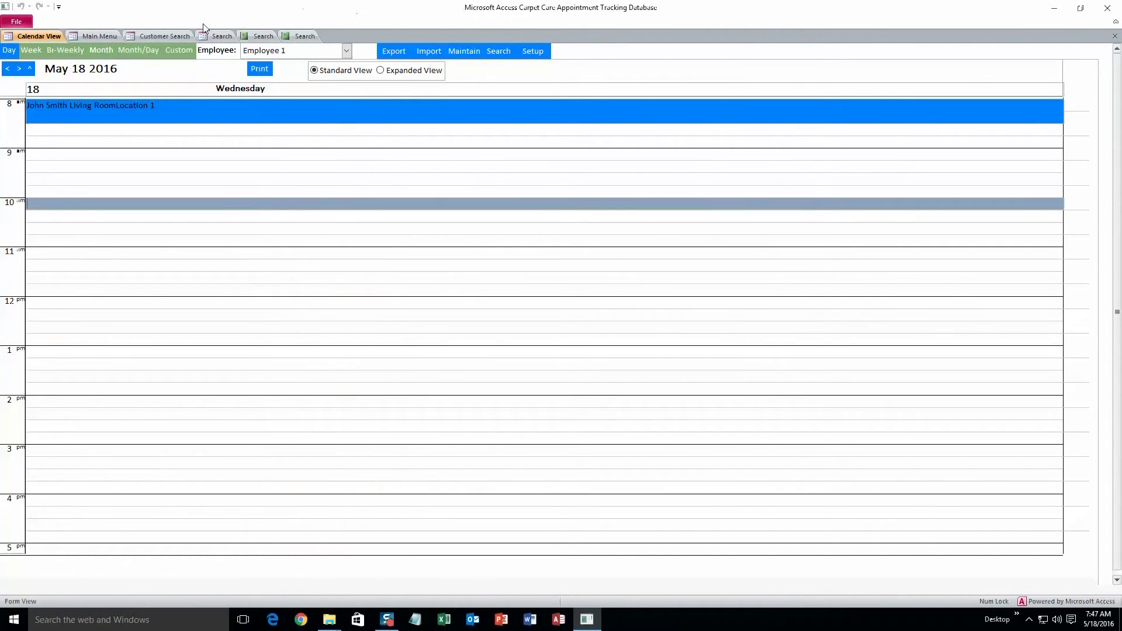
Open Reports from the main menu and set the date range from 05/13/2016 to 5/27/2016.
left_click(110, 36)
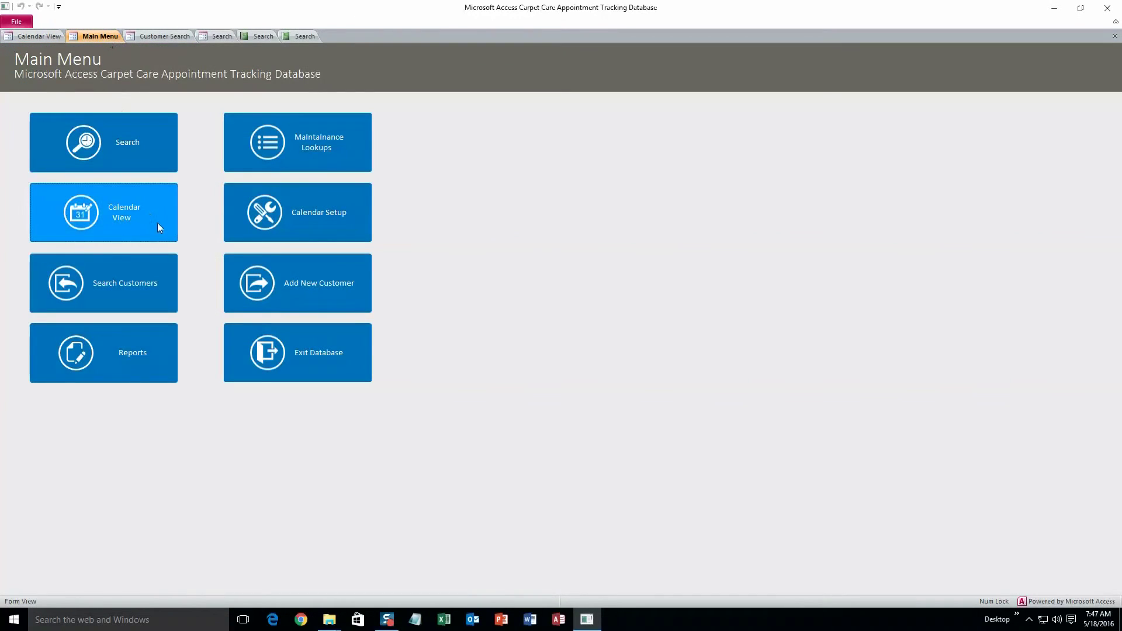
left_click(129, 353)
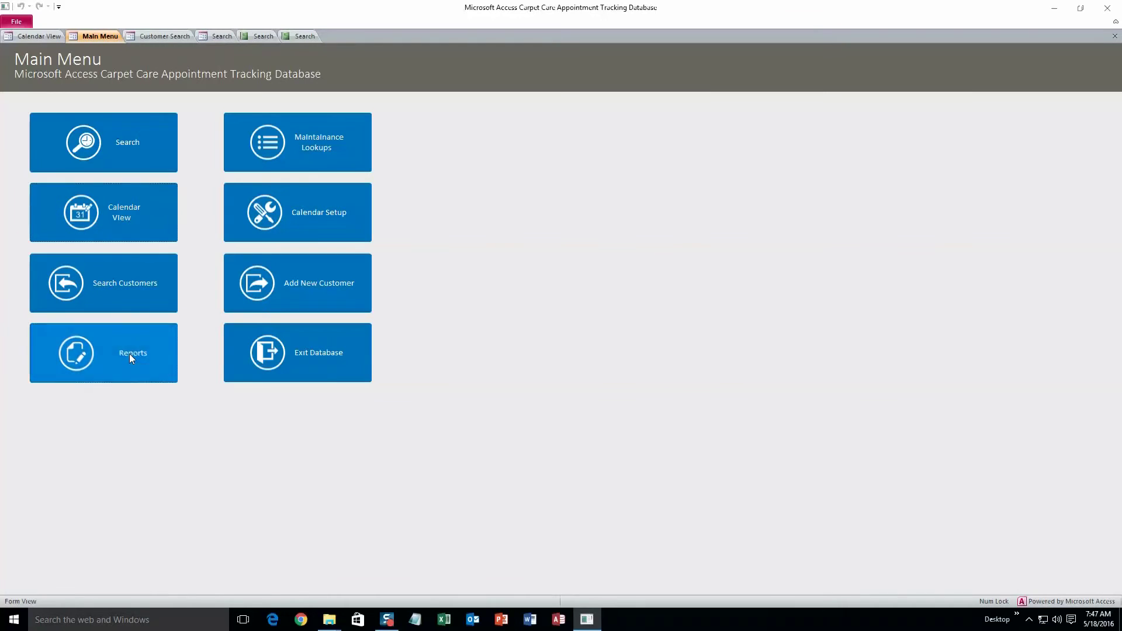
left_click(599, 199)
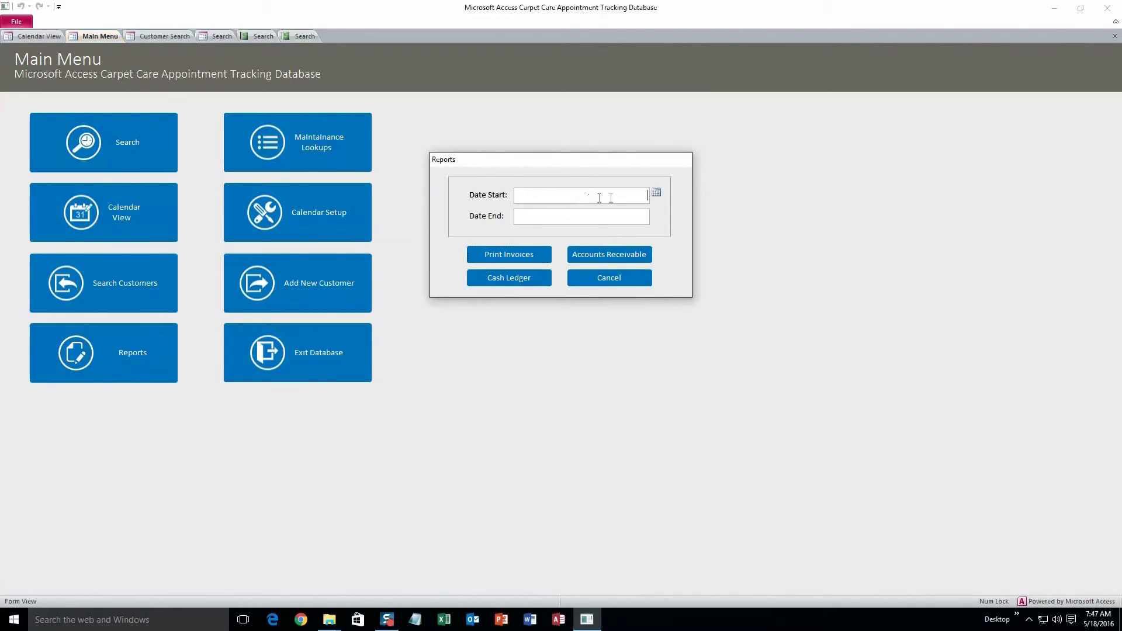
left_click(656, 193)
left_click(636, 235)
left_click(654, 215)
left_click(655, 214)
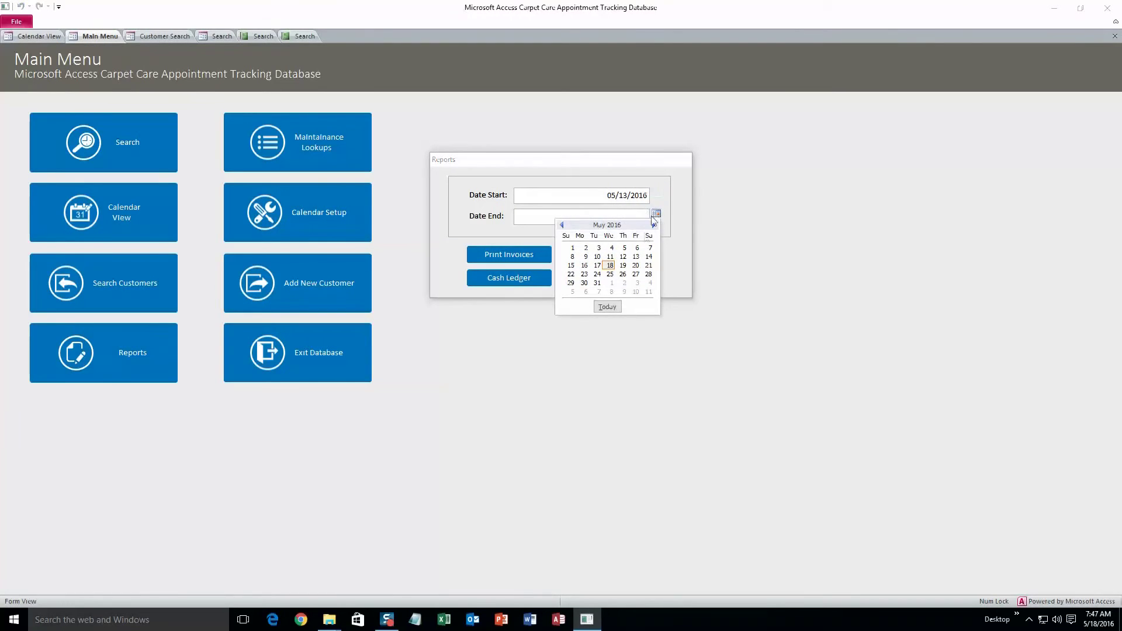
left_click(636, 274)
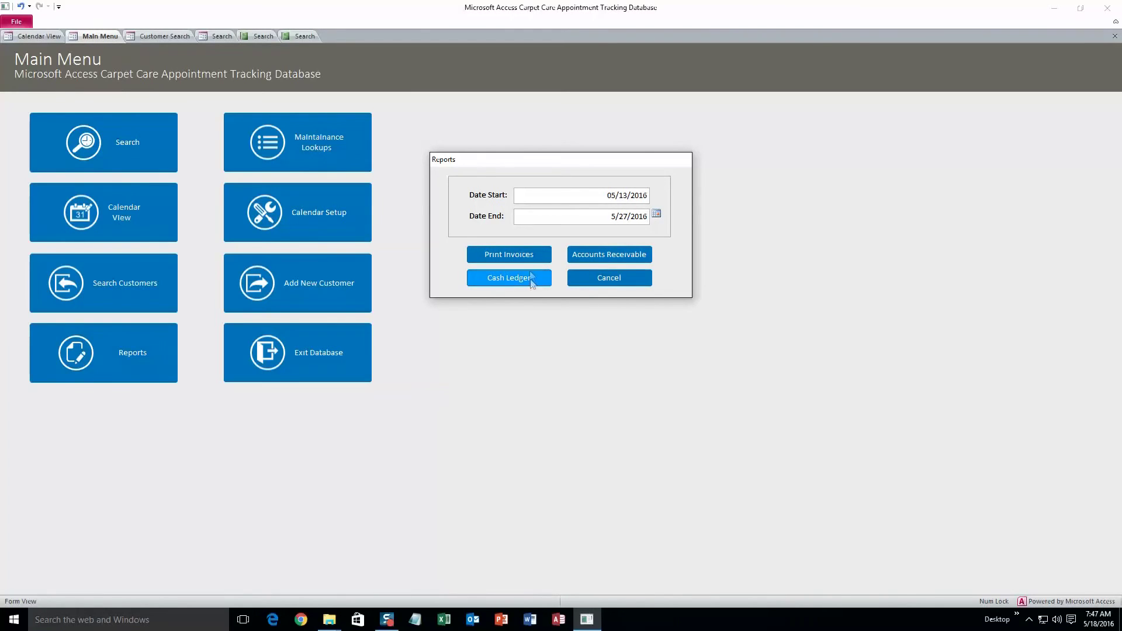
Preview the invoices for the chosen date range, move the Reports dialog off the invoice, cancel it, and return to the main menu.
left_click(531, 254)
left_click_drag(593, 162, 828, 196)
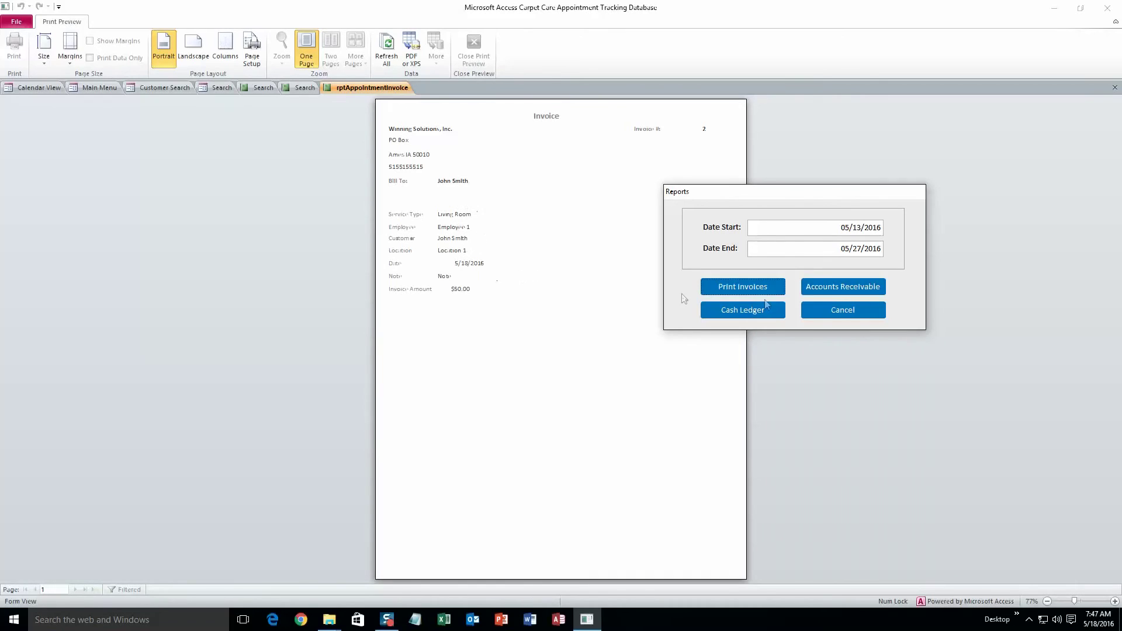
left_click(838, 314)
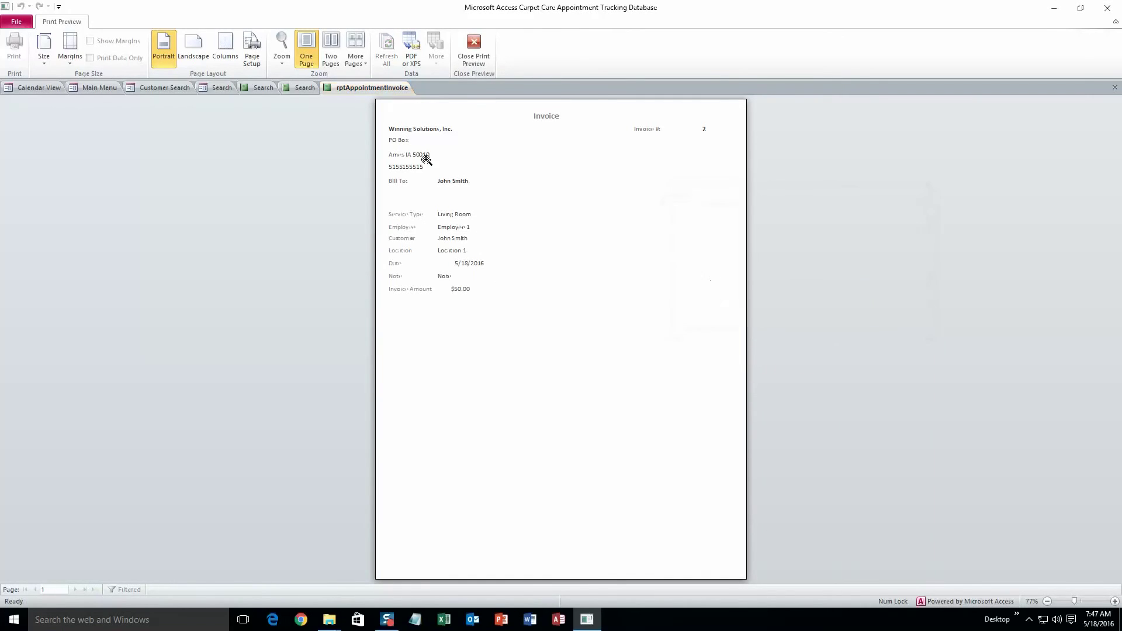
left_click(191, 87)
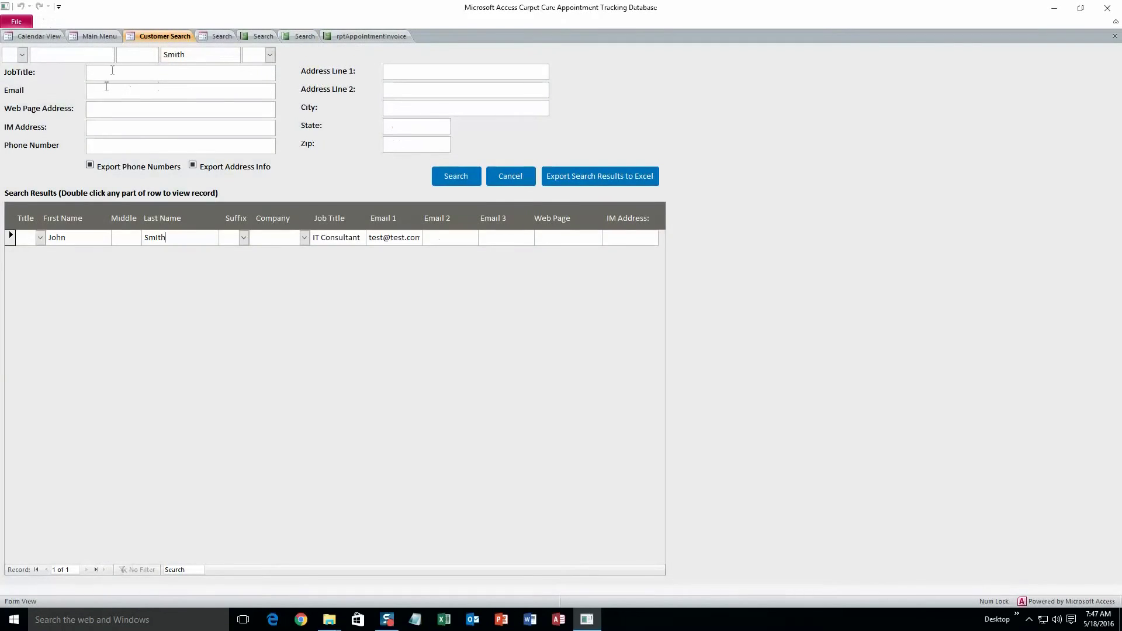
left_click(99, 36)
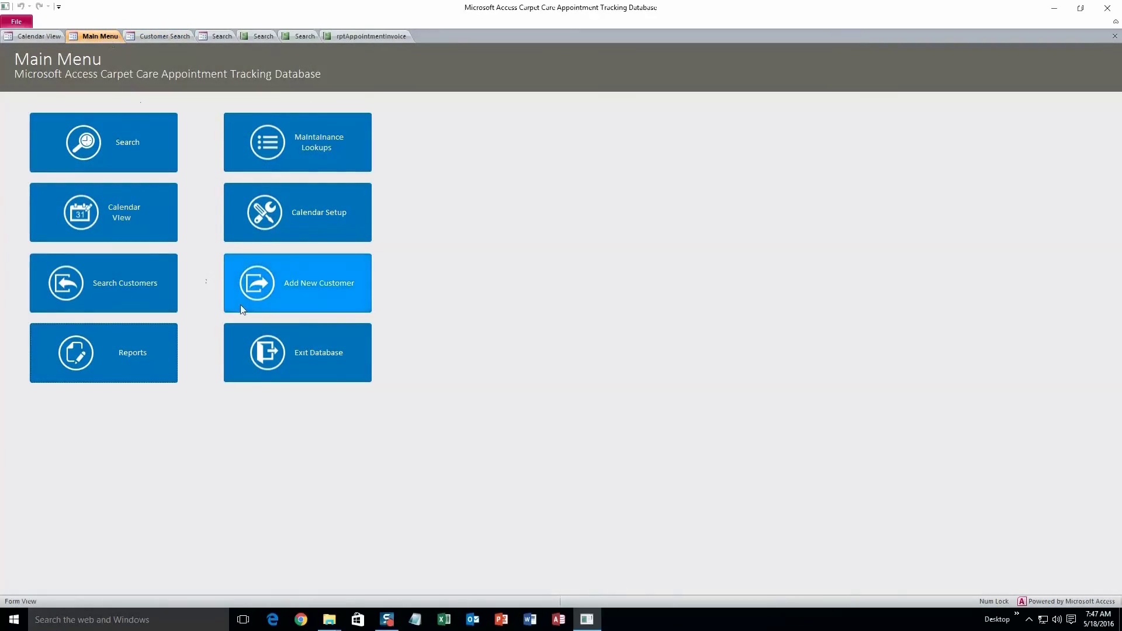